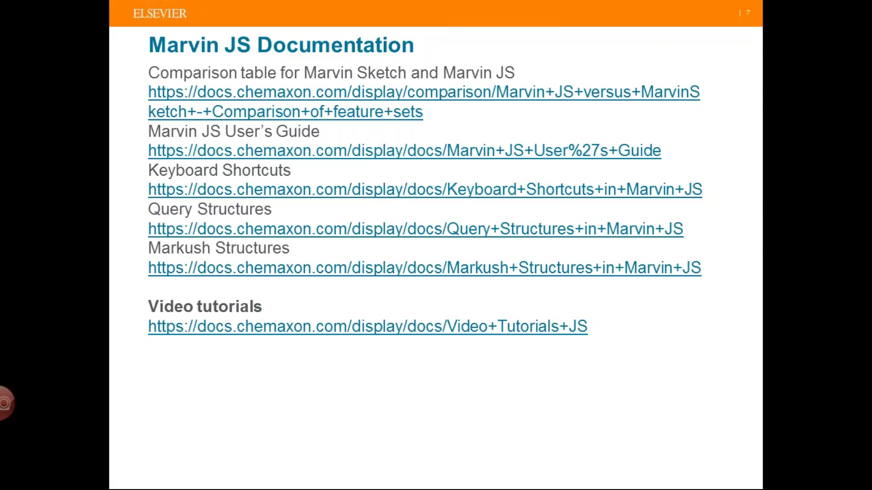
key(Left)
key(Right)
key(Right)
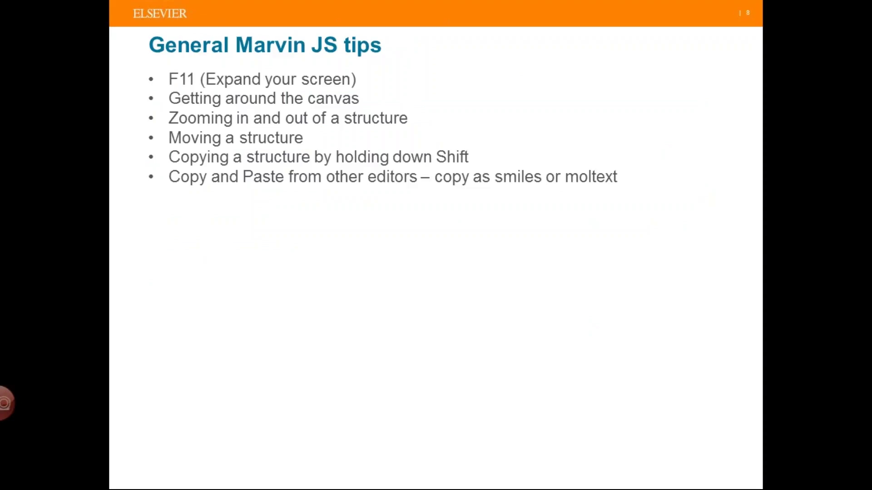
Step: Switch to Reaxys in the browser and open the structure editor from Quick search
key(alt+Tab)
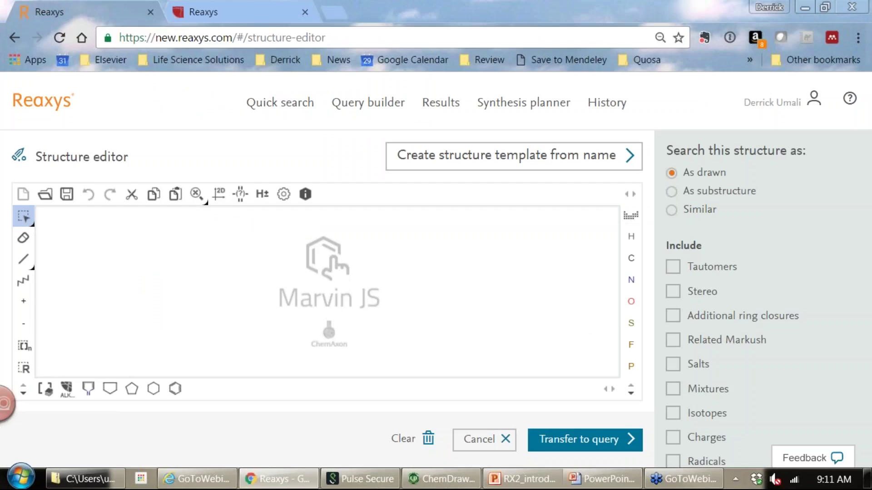
click(275, 104)
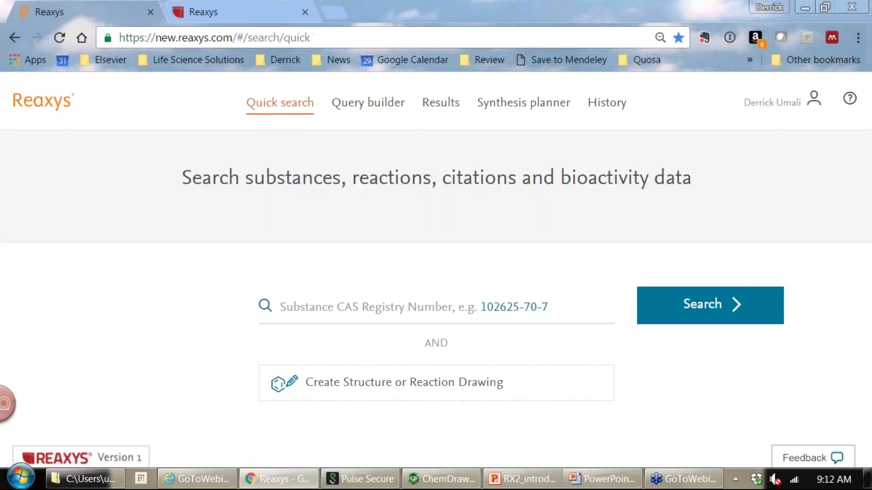
click(438, 398)
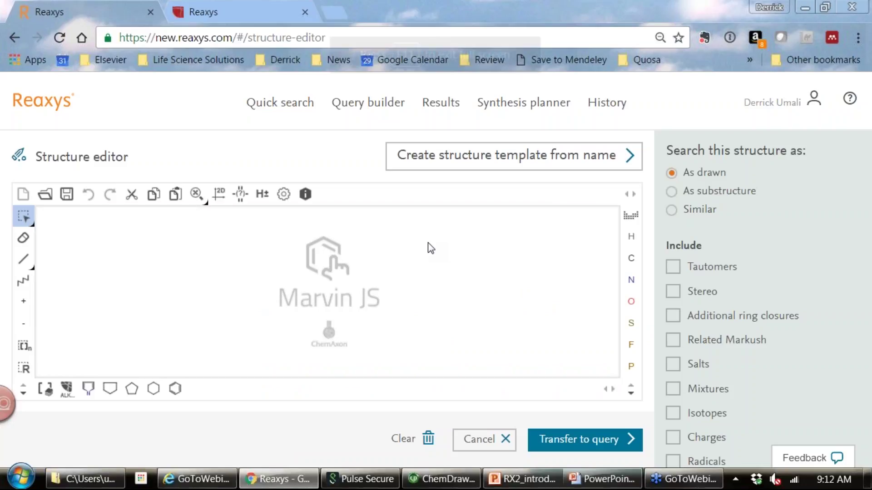
Step: Expand the browser to full screen to enlarge the structure editor's canvas
key(F11)
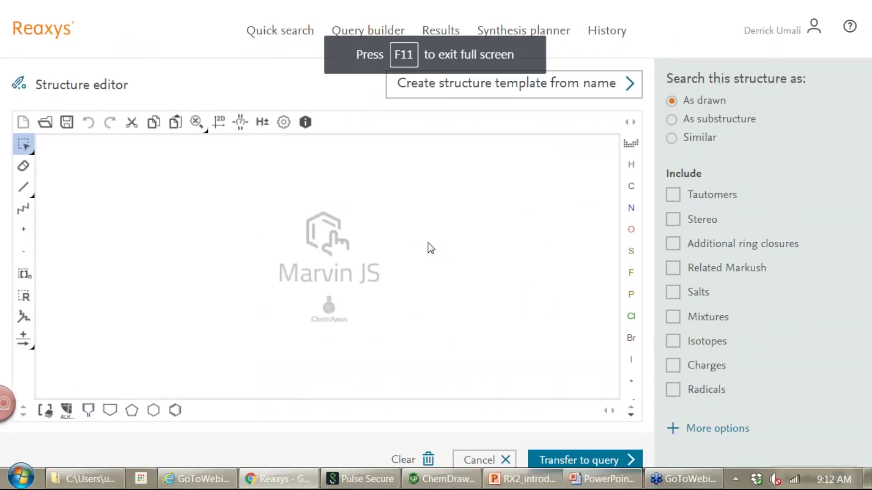
key(F11)
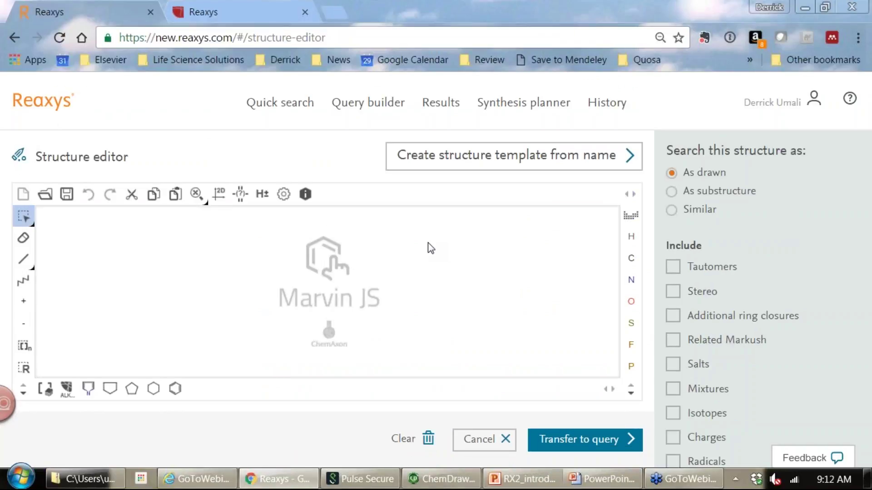
key(F11)
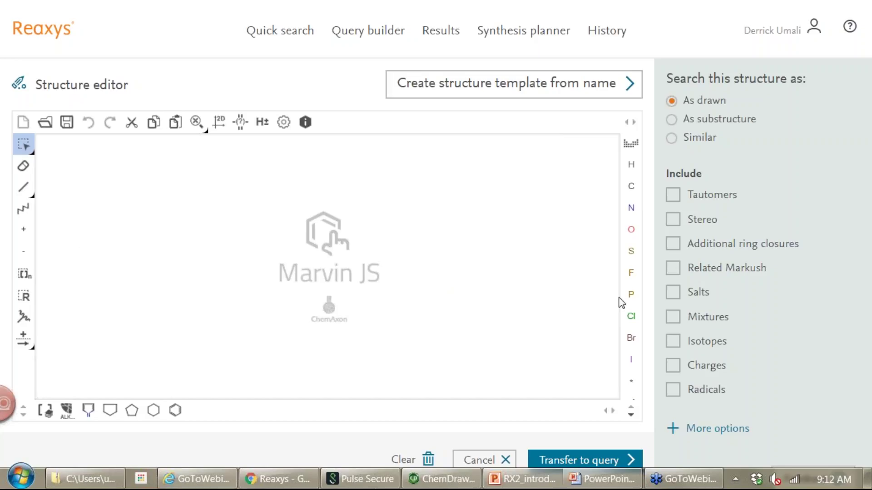
Step: Examine the periodic table and its Atom list option, closing it without choosing any elements
click(632, 146)
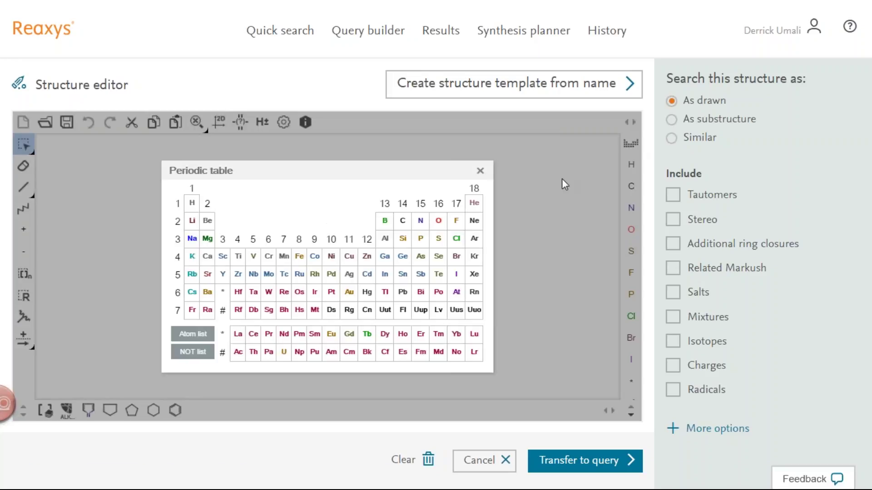
click(204, 337)
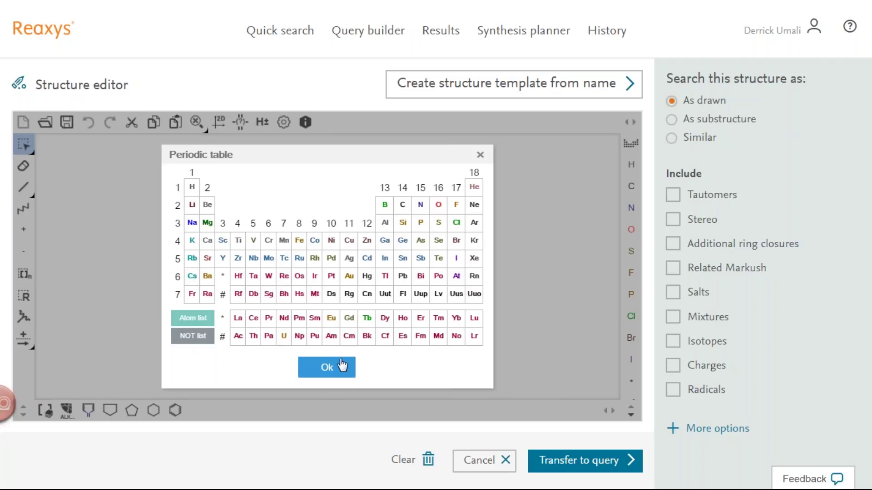
click(480, 156)
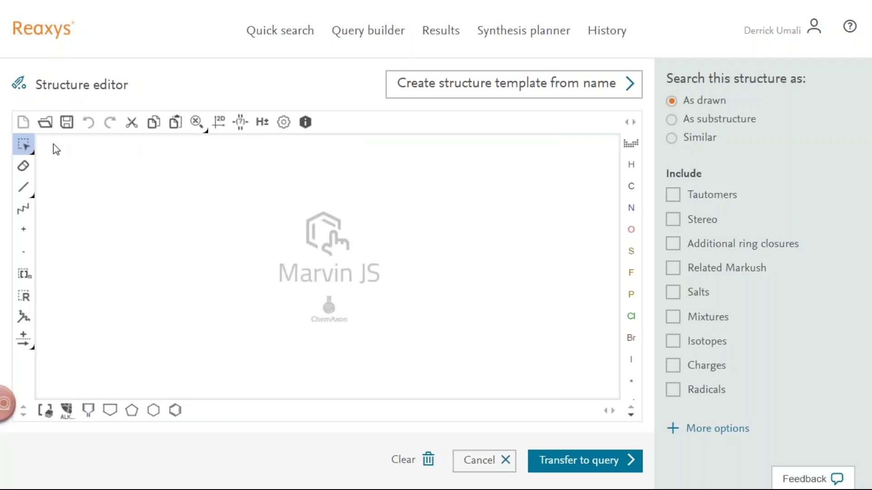
Step: Explore the erase, bond, chain and selection tools of the structure editor, returning to rectangle selection
click(25, 166)
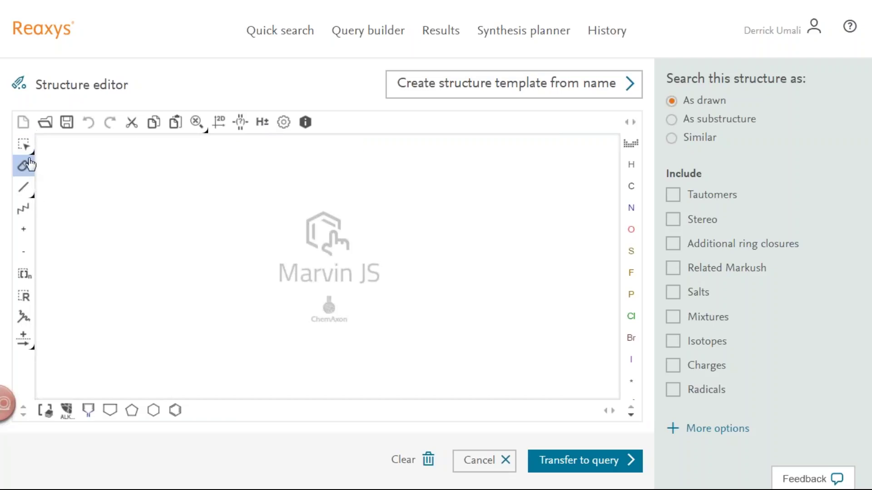
click(24, 188)
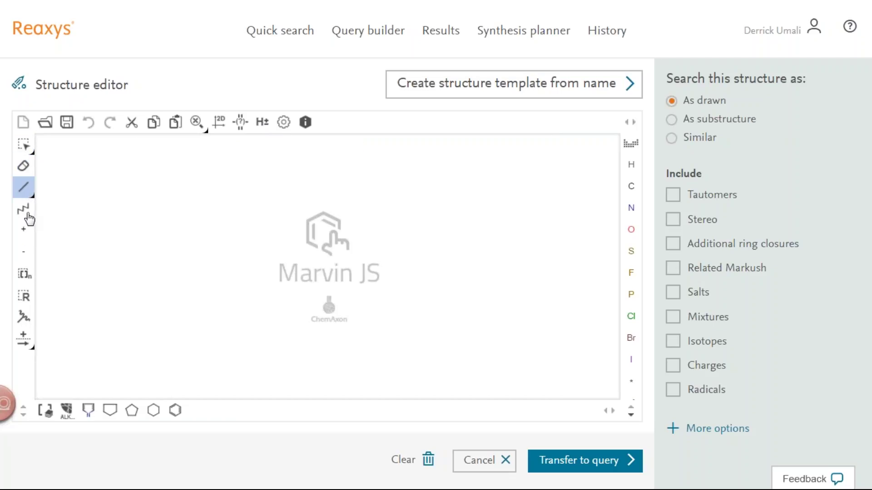
click(25, 216)
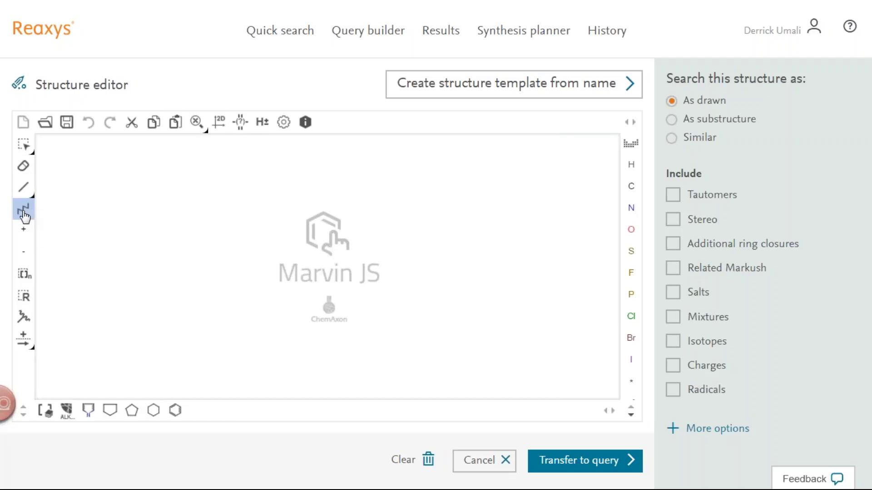
key(Escape)
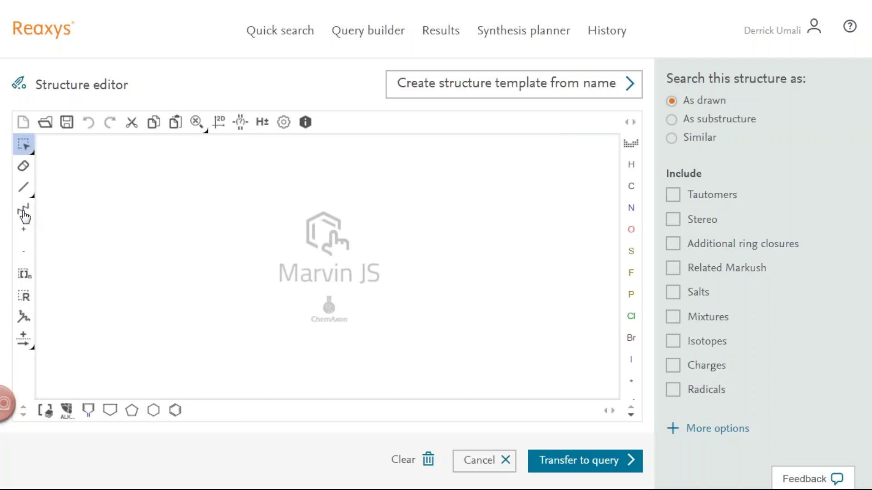
click(31, 153)
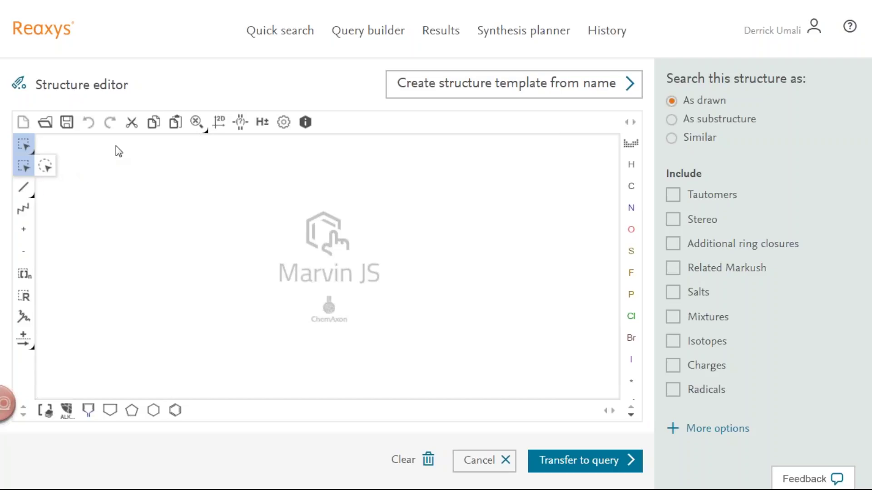
click(25, 320)
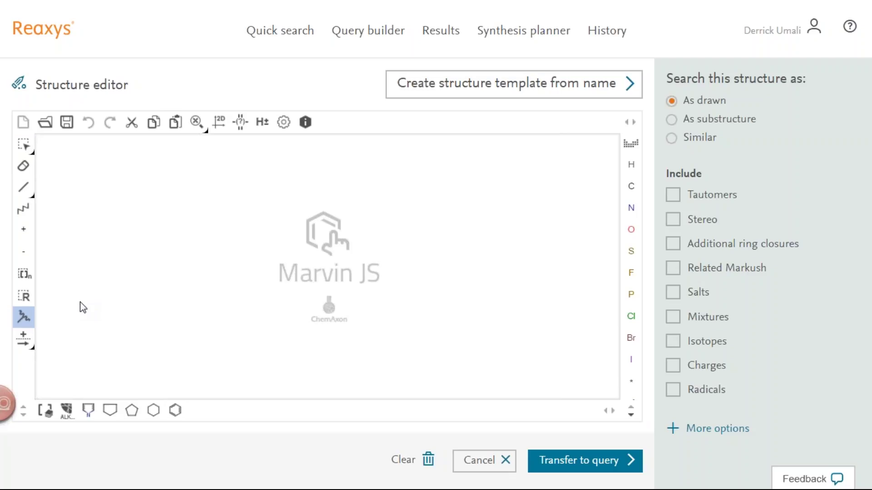
key(Escape)
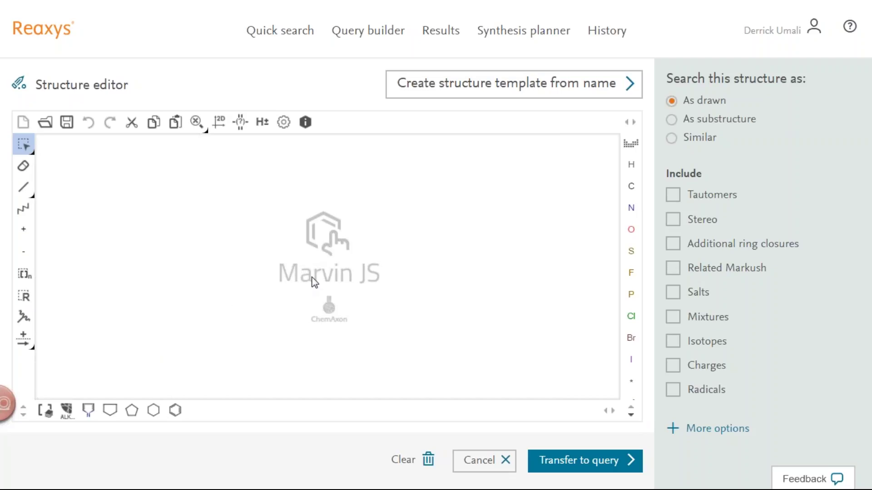
Step: Switch to ChemDraw and copy the selected structure to the clipboard as SMILES
key(alt+Tab)
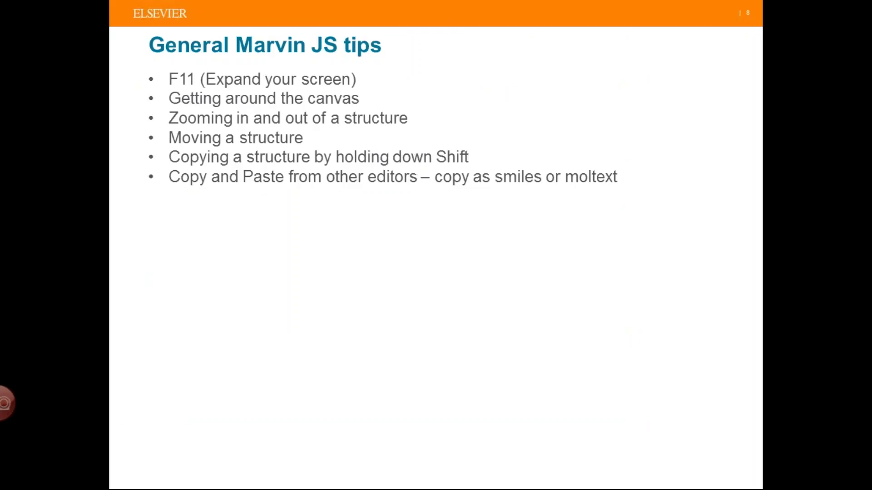
key(alt+Tab)
key(alt+Tab)
key(alt+Tab)
key(alt+Tab)
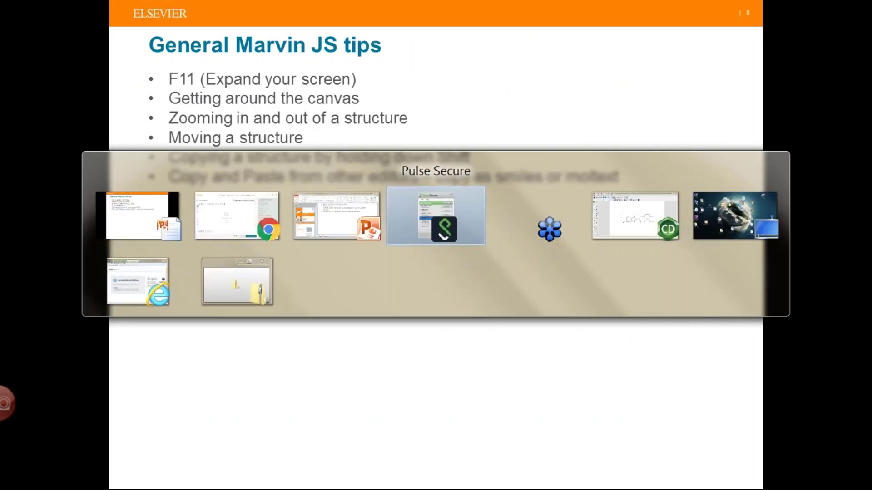
key(alt+Tab)
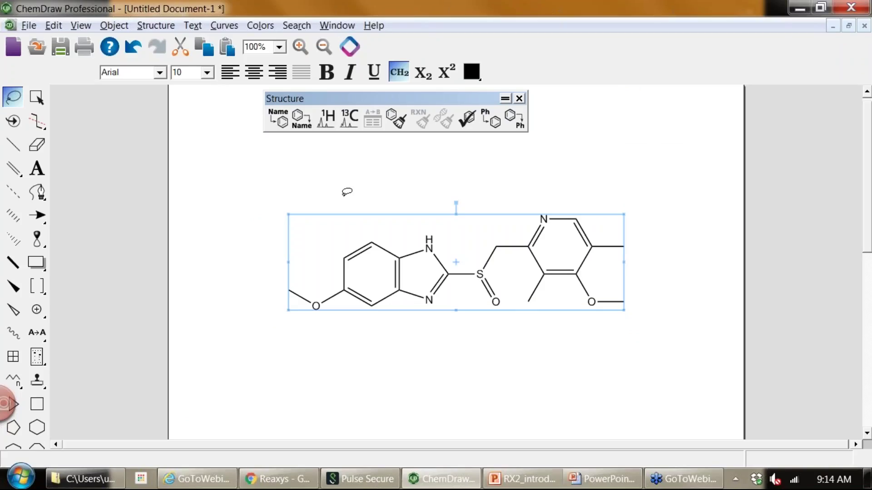
click(156, 25)
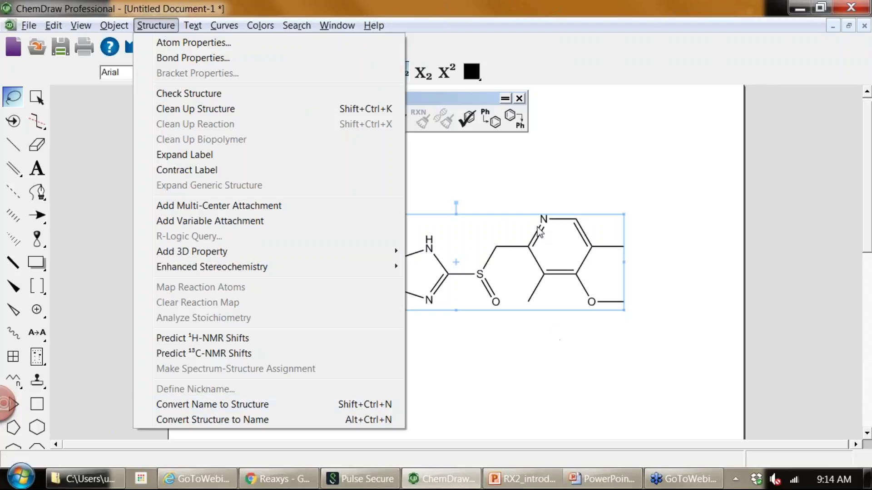
click(467, 246)
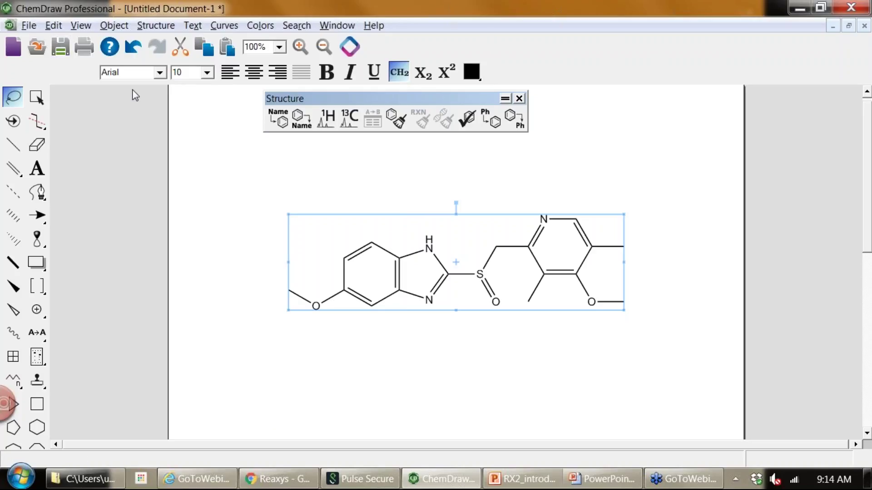
click(58, 28)
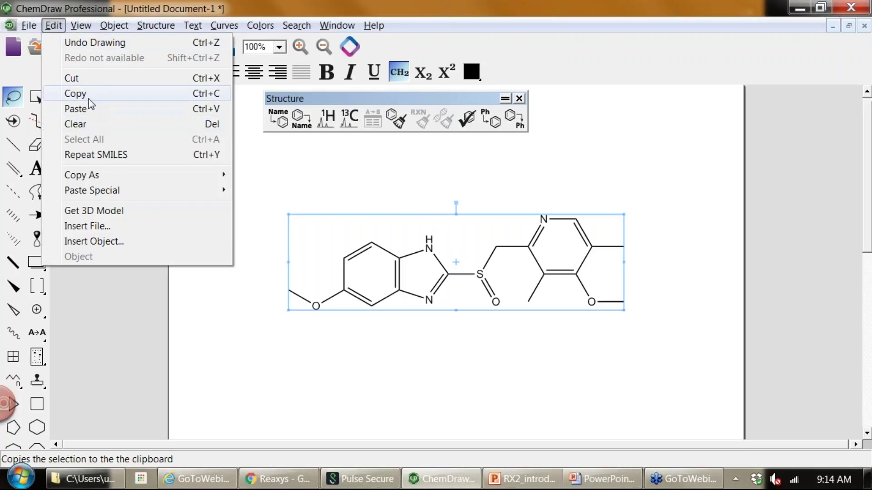
mouse_move(105, 181)
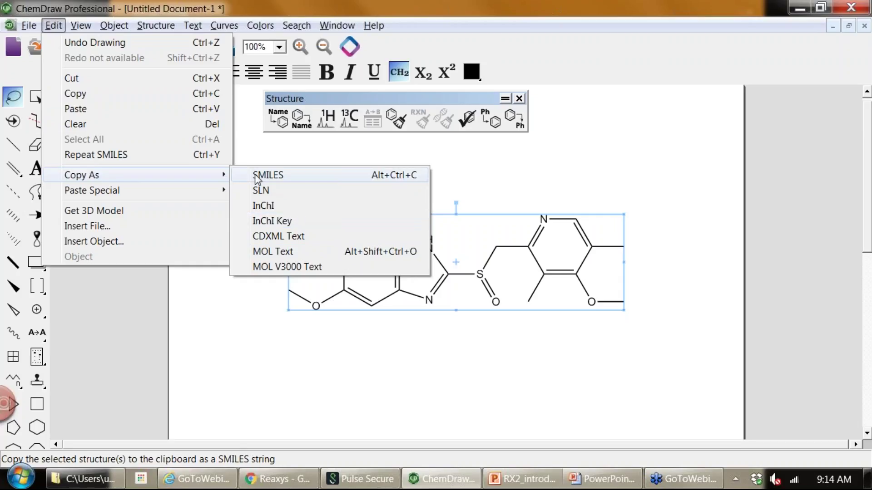
click(392, 180)
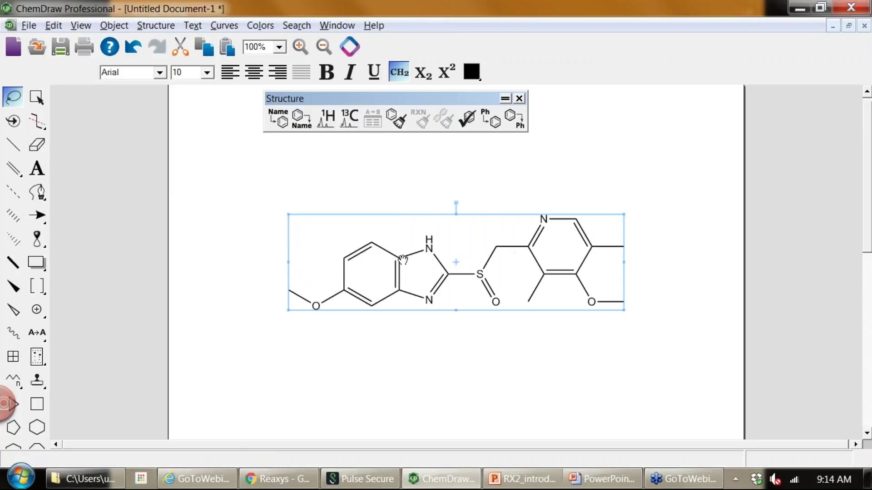
Step: Switch back to Reaxys, paste the copied structure onto the empty canvas and deselect it
key(alt+Tab)
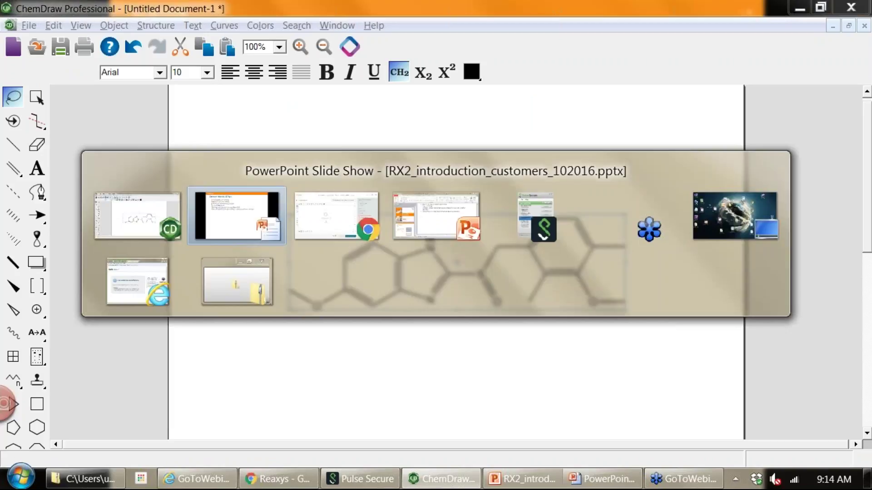
key(alt+Tab)
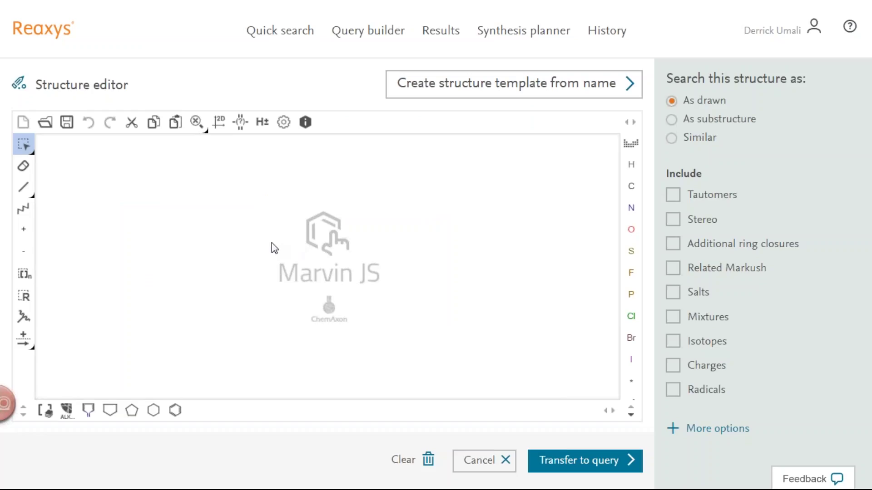
key(ctrl+v)
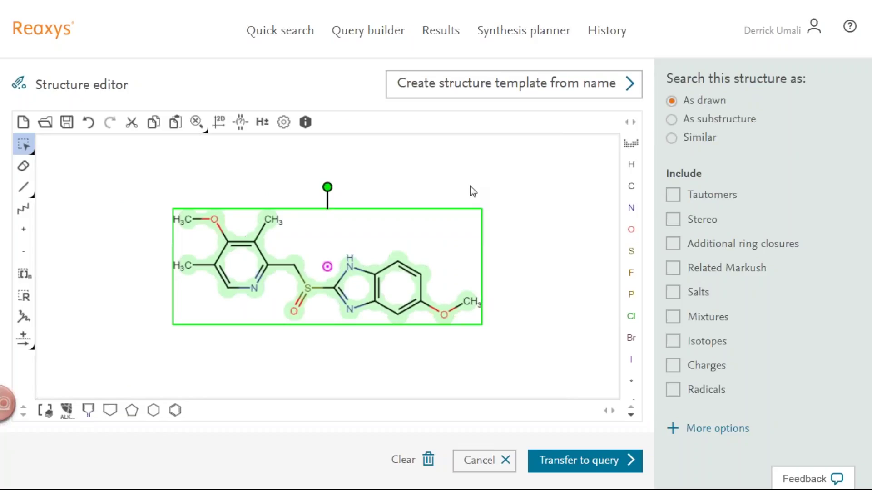
click(548, 188)
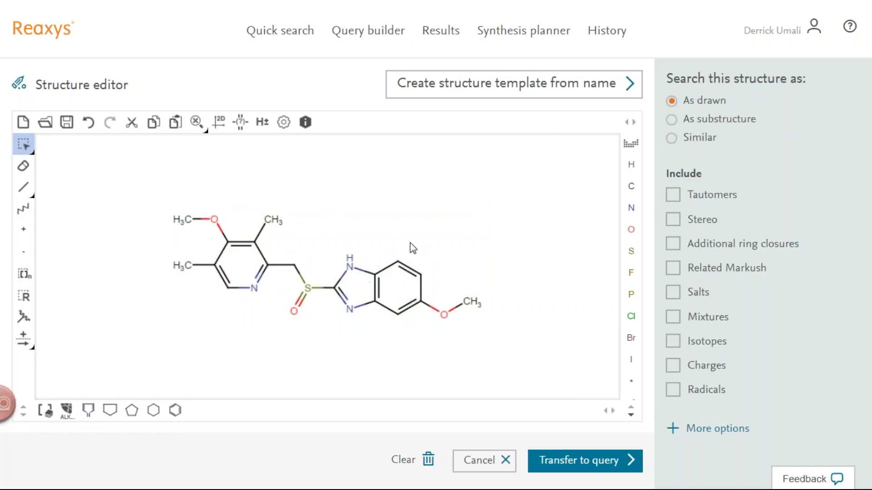
Step: Select the whole pasted structure and move it toward the canvas's upper-left area
drag(120, 176, 522, 366)
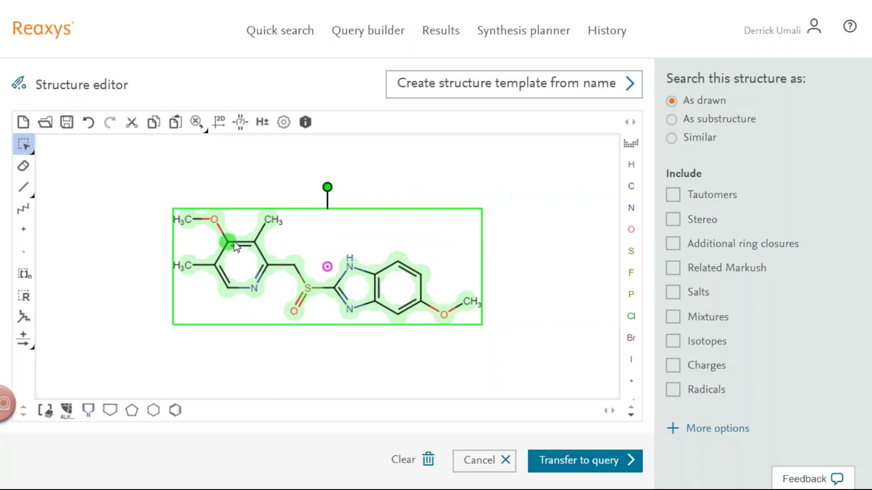
drag(230, 247, 260, 232)
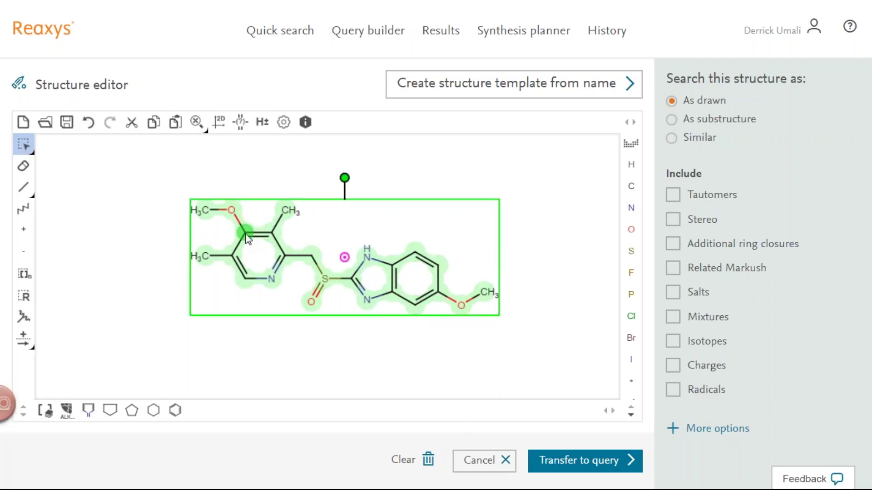
drag(260, 239, 152, 222)
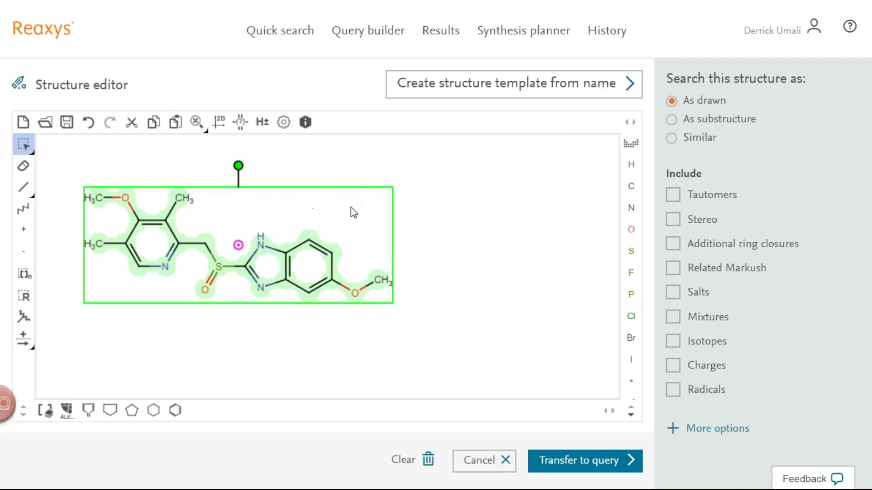
mouse_move(142, 227)
mouse_down()
mouse_move(266, 227)
mouse_move(145, 228)
mouse_up()
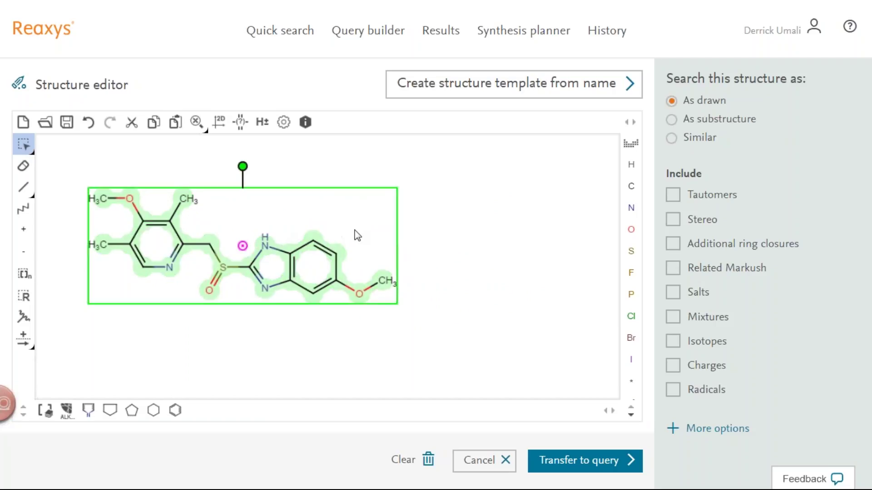
Step: Delete the moved structure, paste the copied one again onto the canvas and deselect it
key(Delete)
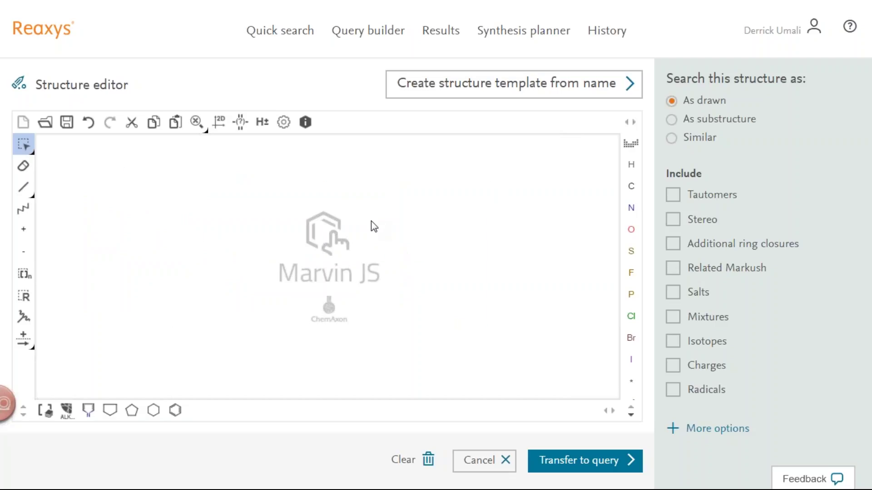
key(ctrl+v)
click(520, 246)
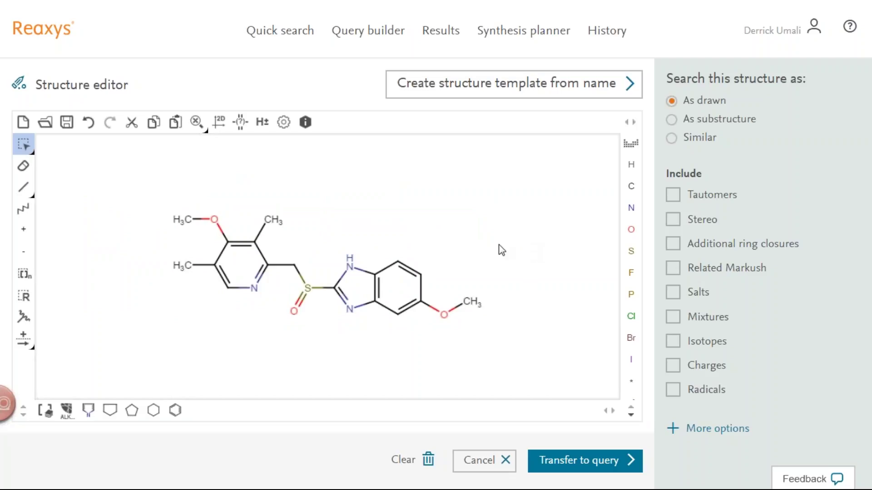
Step: Examine the pasted structure at several smaller and larger magnifications
key(ctrl+2)
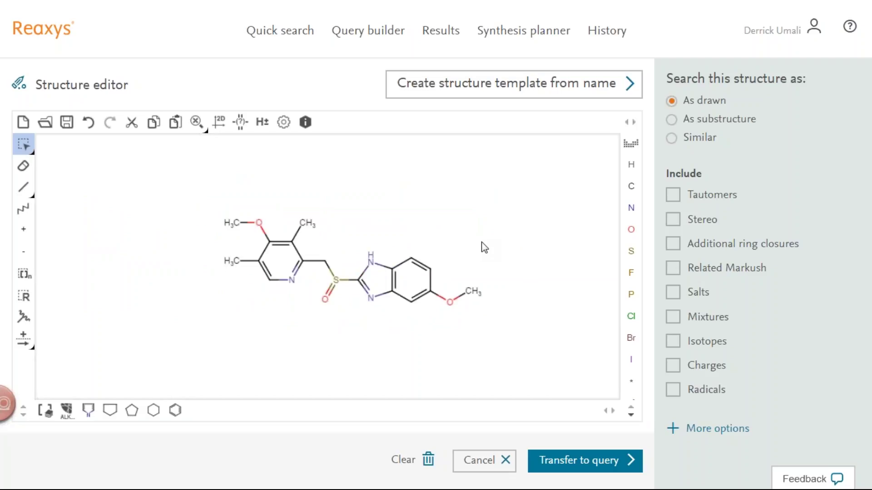
scroll(485, 248, down, 4)
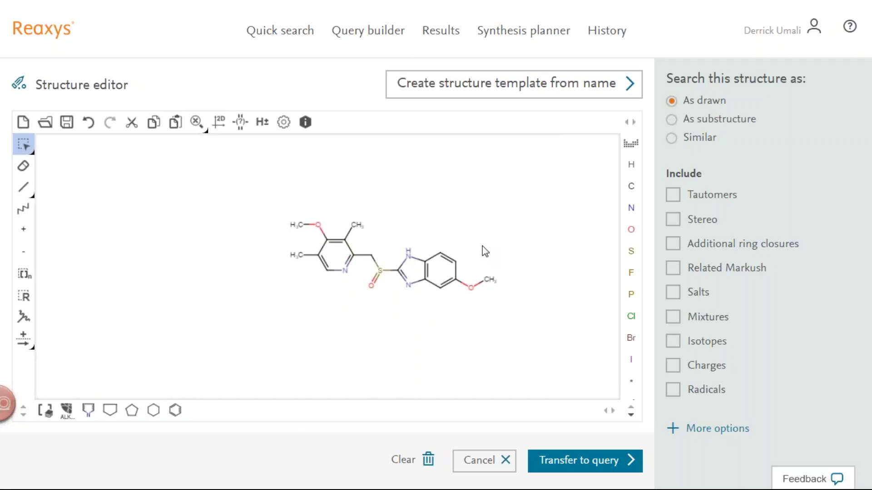
scroll(485, 254, up, 3)
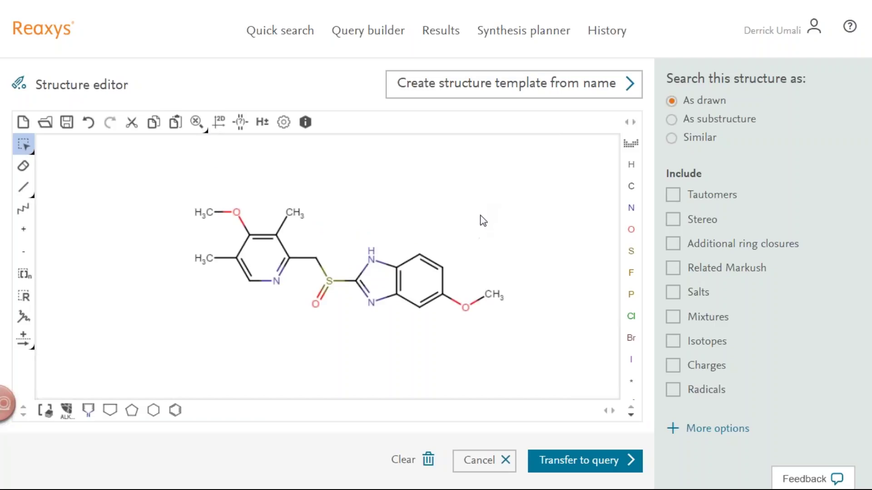
scroll(485, 221, down, 3)
scroll(485, 222, up, 2)
scroll(485, 222, down, 2)
scroll(485, 221, up, 1)
scroll(485, 222, down, 1)
scroll(485, 222, up, 2)
scroll(485, 222, down, 1)
Step: Delete the entire structure from the canvas and switch to the General Marvin JS tips slide
drag(131, 172, 543, 383)
key(Delete)
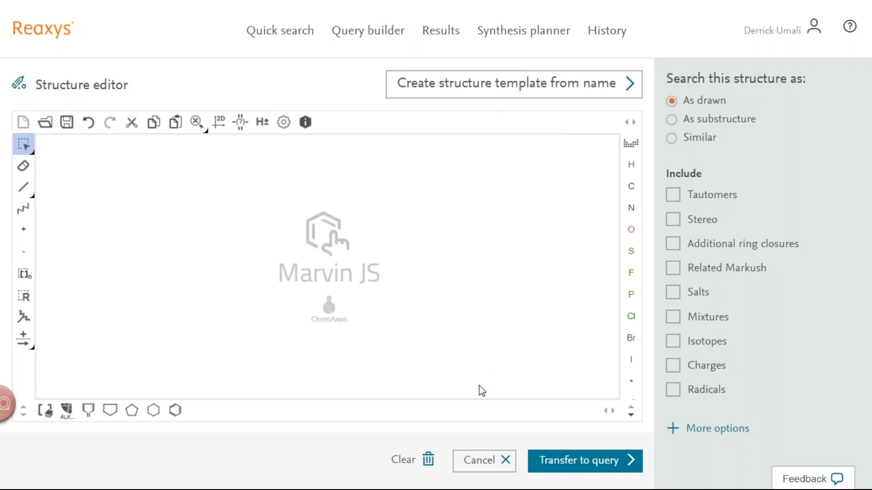
key(alt+Tab)
key(alt+Tab)
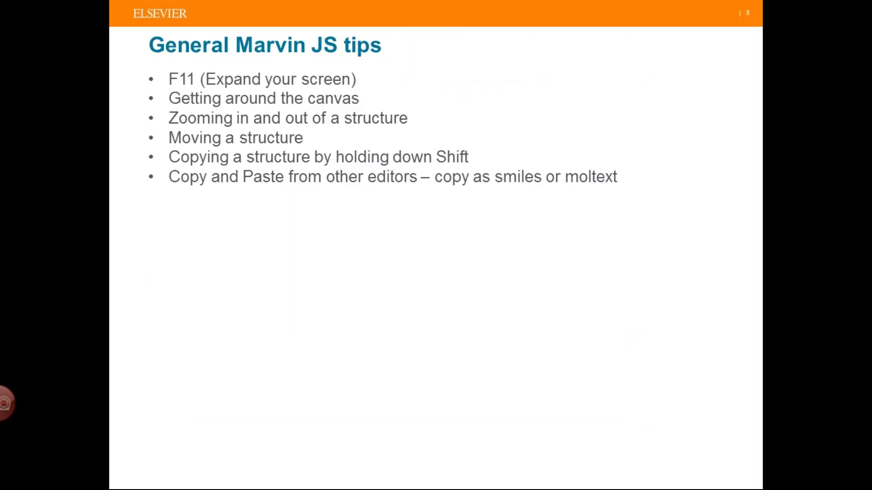
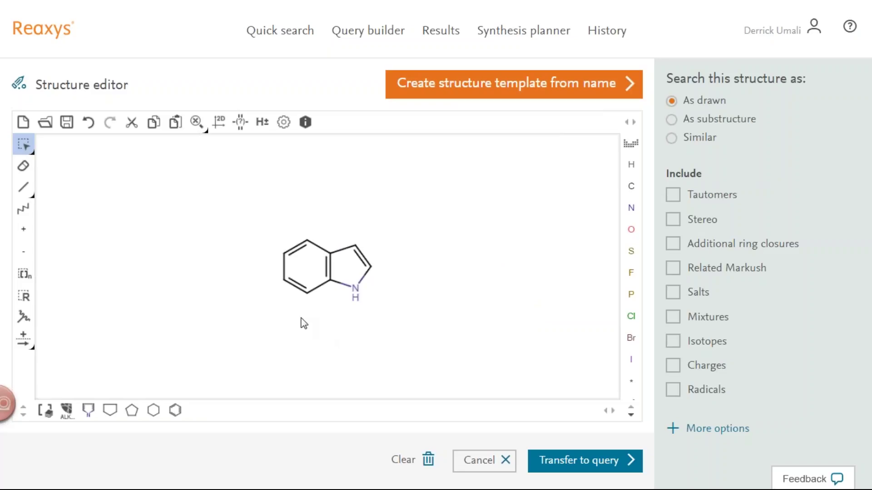
Step: Attach single bonds to the two lower benzene-ring carbons of the indole and change their end atoms to hydrogen
click(24, 186)
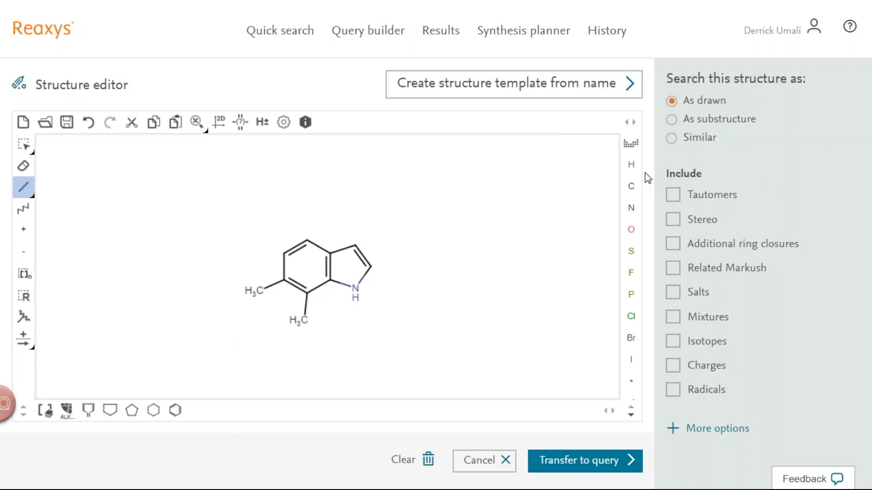
click(631, 166)
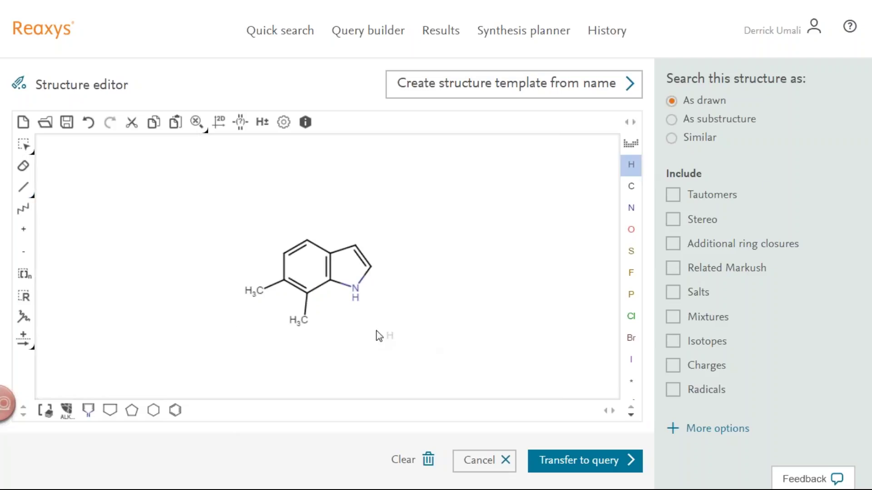
click(304, 319)
click(265, 293)
Step: Erase the two hand-drawn hydrogens from the indole's benzene ring
click(23, 167)
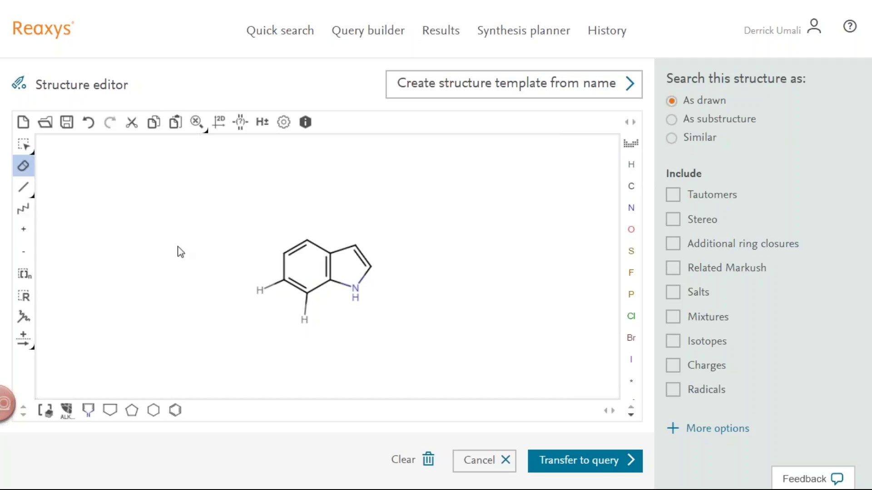
click(260, 290)
click(304, 320)
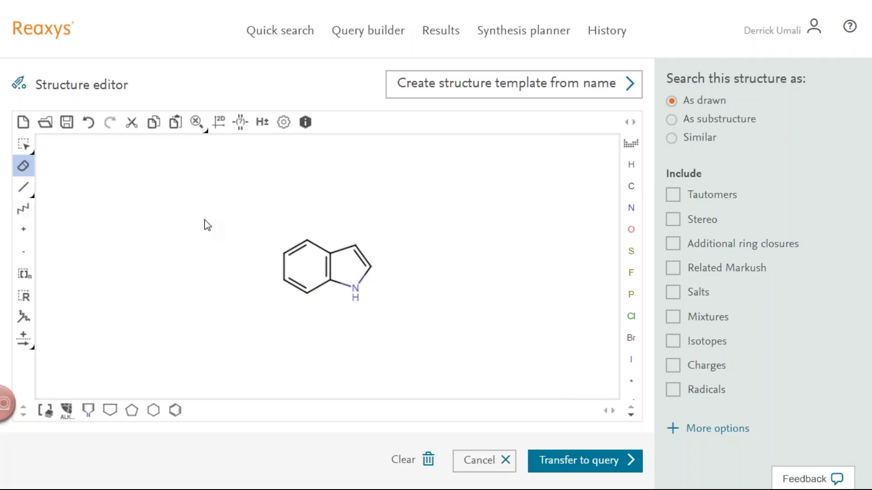
Step: Add explicit hydrogens to the whole indole and erase those on the five-membered ring's two carbons
click(262, 130)
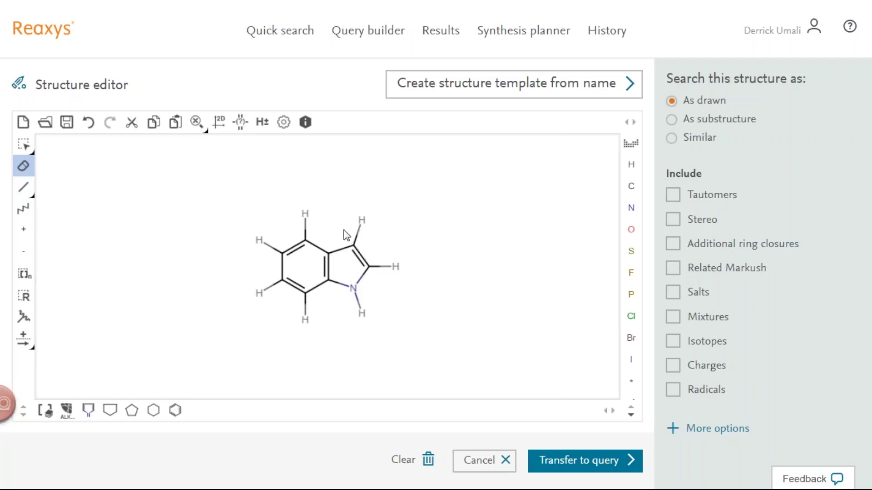
click(361, 220)
click(395, 266)
Step: Set the structure search to As substructure on all atoms and transfer the structure to the query
click(671, 119)
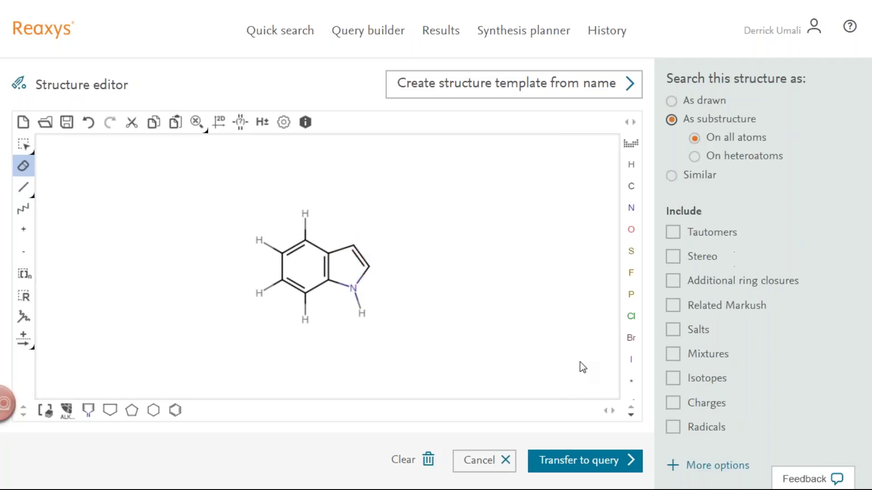
click(609, 462)
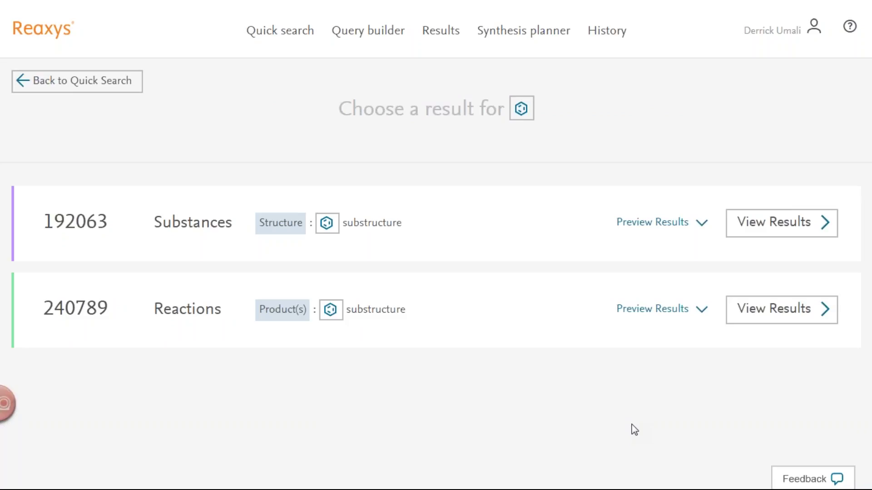
Step: Preview the substance results of the substructure search and look through the top structures
click(769, 226)
click(690, 227)
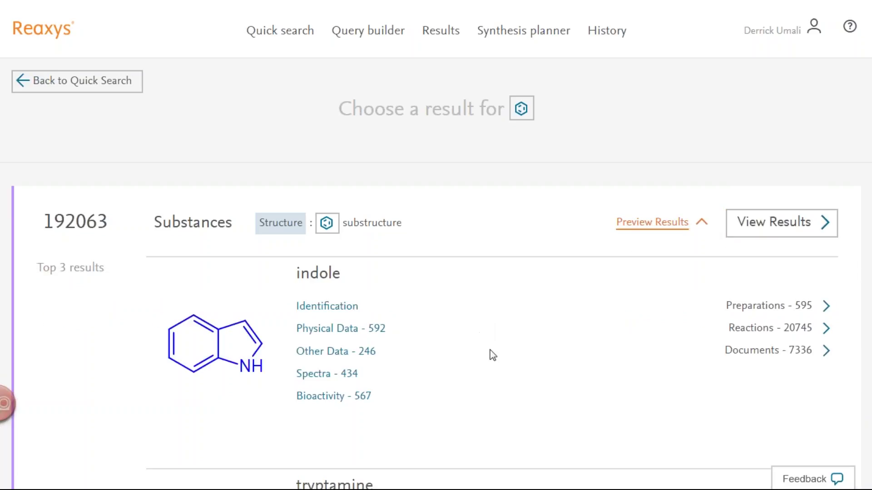
scroll(505, 350, down, 8)
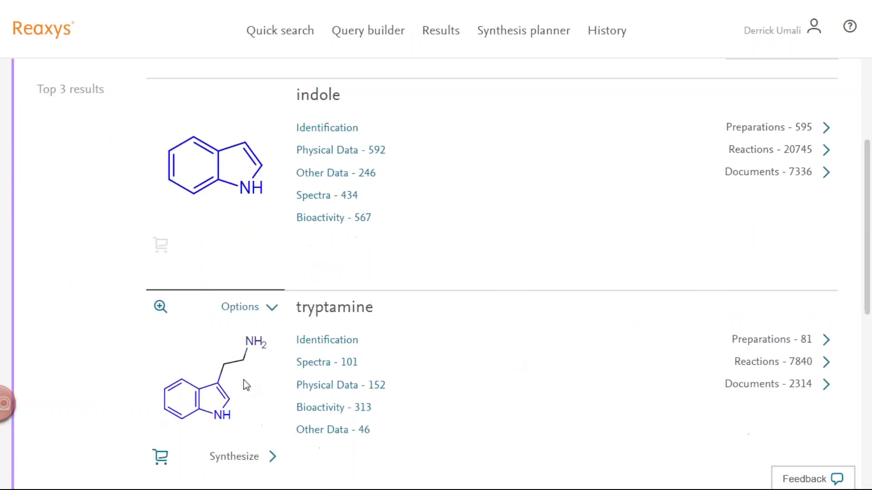
scroll(772, 160, up, 6)
scroll(498, 255, up, 2)
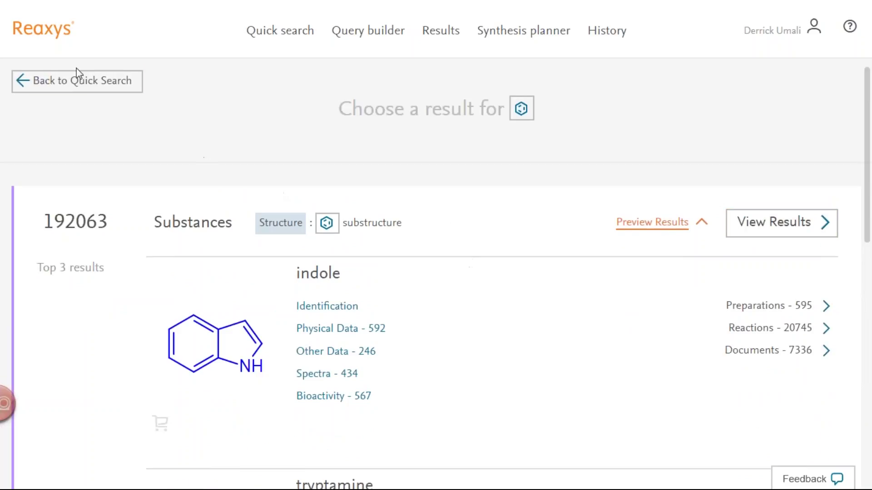
Step: Reopen the query structure in the editor, erase its five explicit hydrogens and set the search to As drawn
click(95, 86)
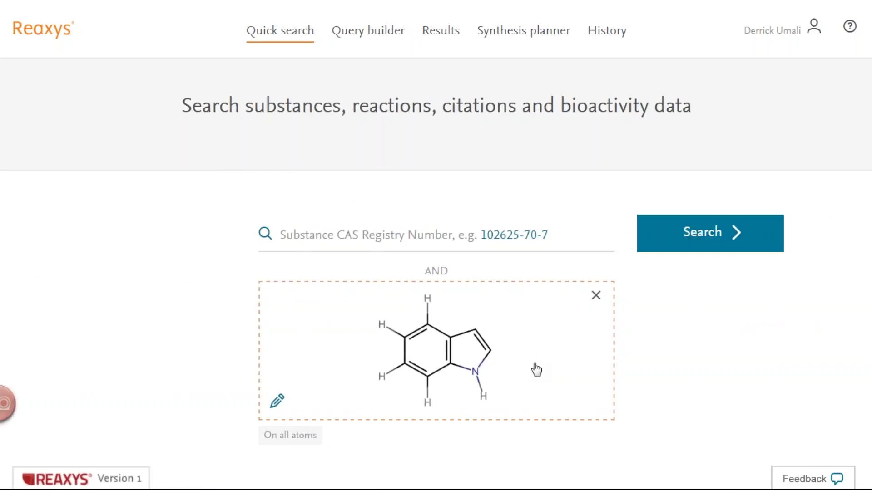
click(542, 363)
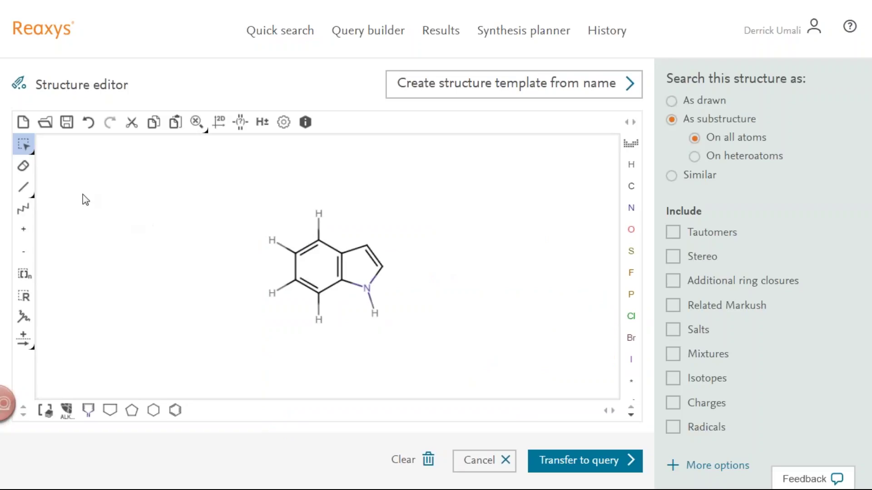
click(25, 166)
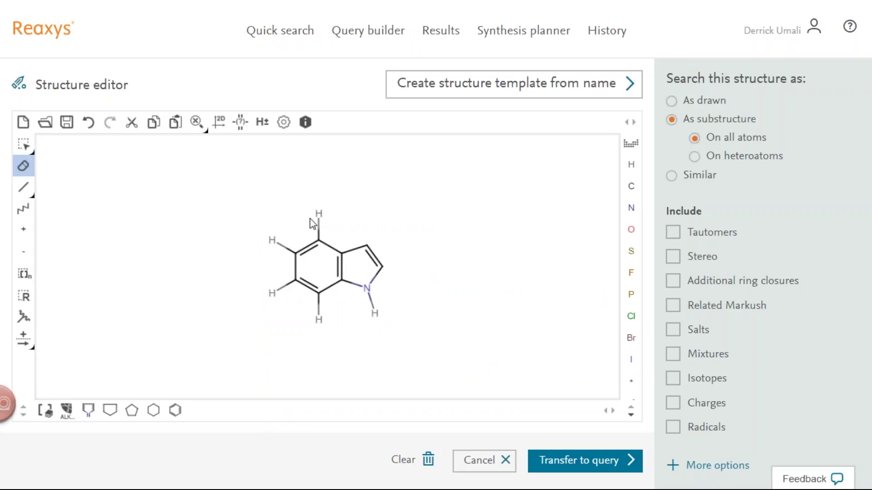
click(319, 214)
click(273, 241)
click(272, 292)
click(319, 320)
click(376, 313)
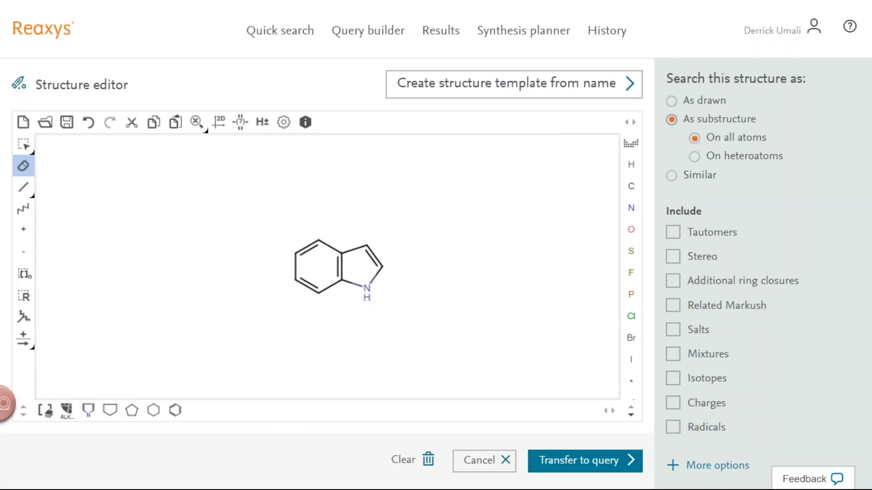
click(672, 107)
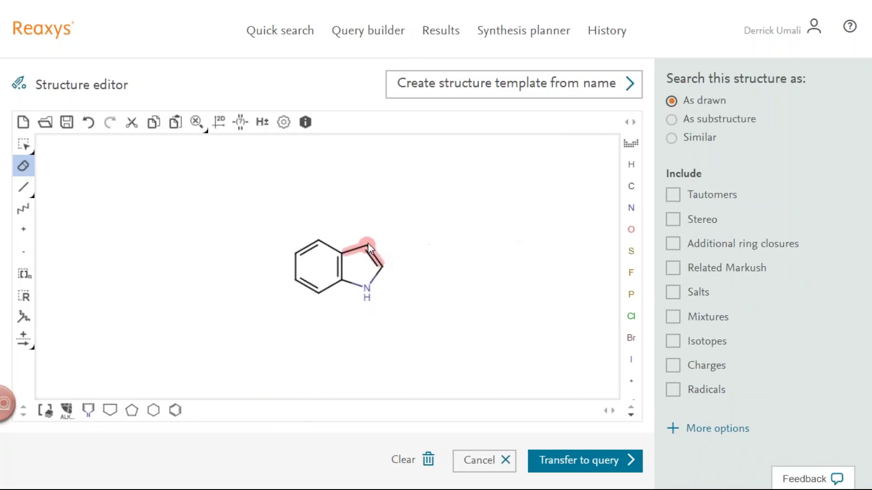
Step: Set the substitutions property of the five-membered ring's upper carbon to exactly 6
click(23, 146)
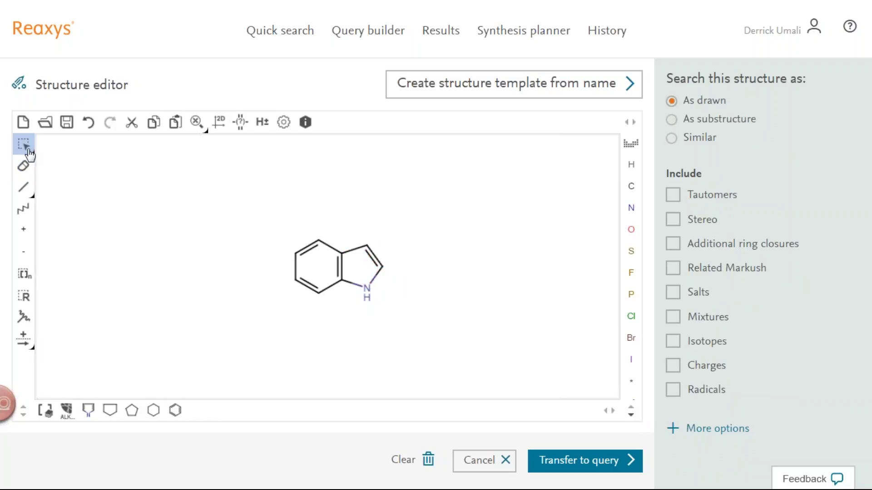
right_click(366, 245)
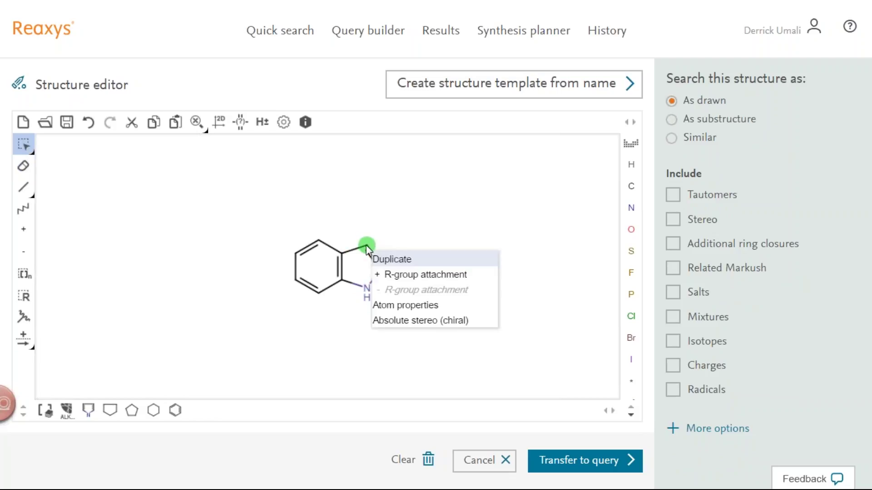
click(409, 312)
click(288, 187)
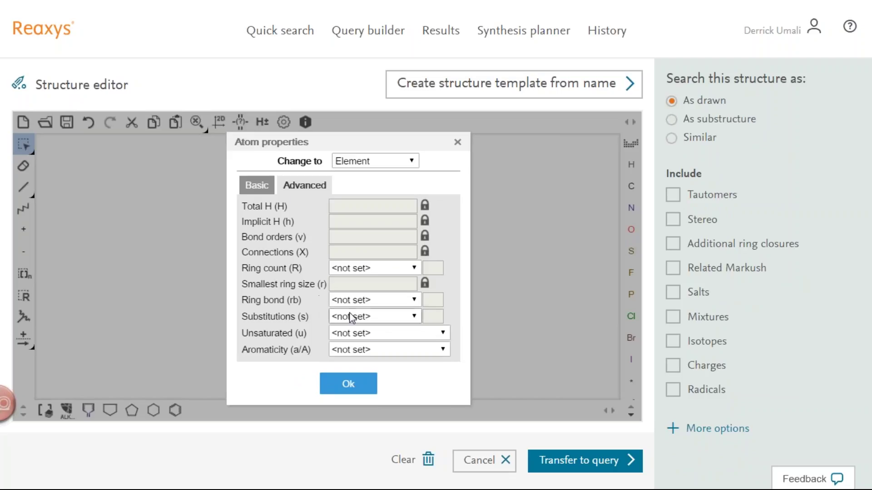
click(414, 316)
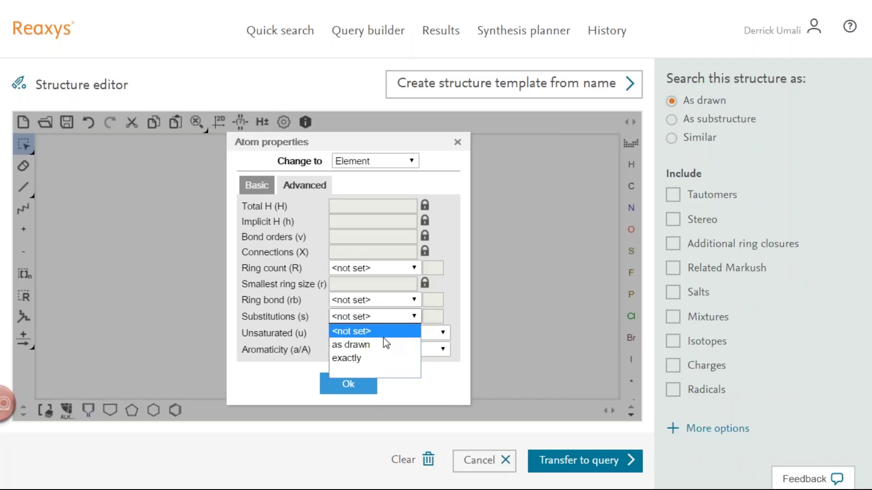
click(356, 358)
double_click(434, 318)
text(6)
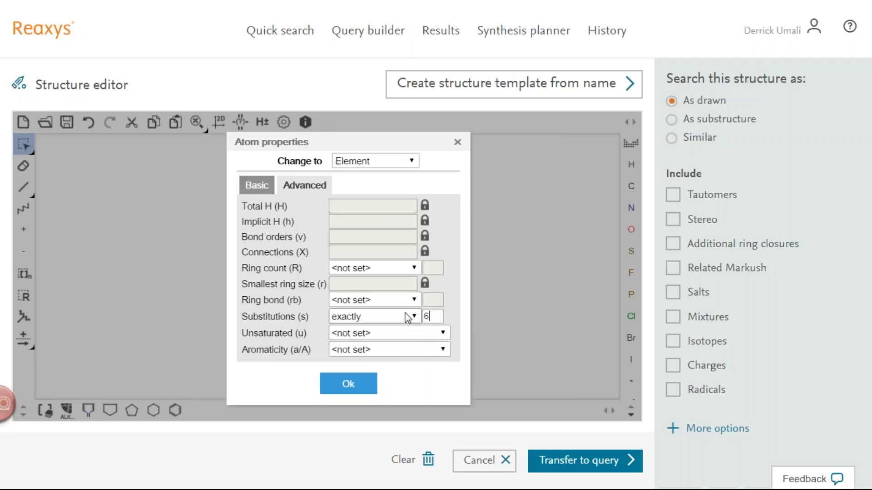
click(365, 390)
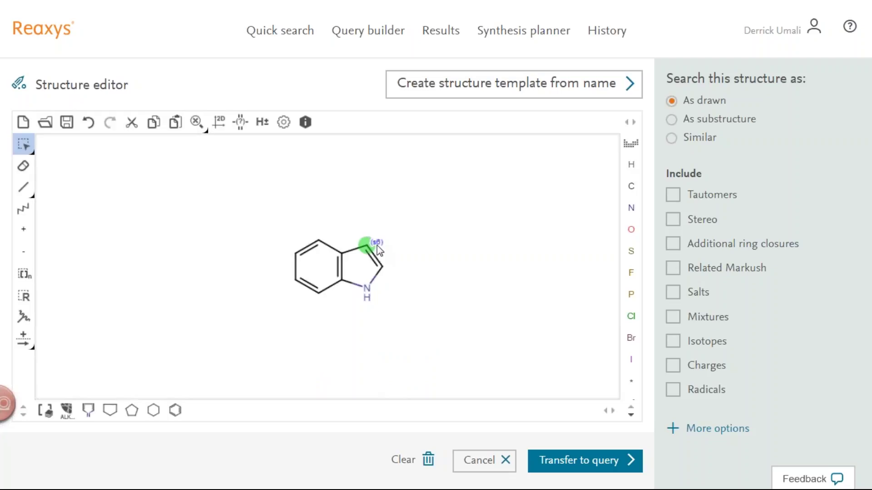
Step: Set the substitutions property of the ring carbon next to the nitrogen to exactly 6
right_click(388, 272)
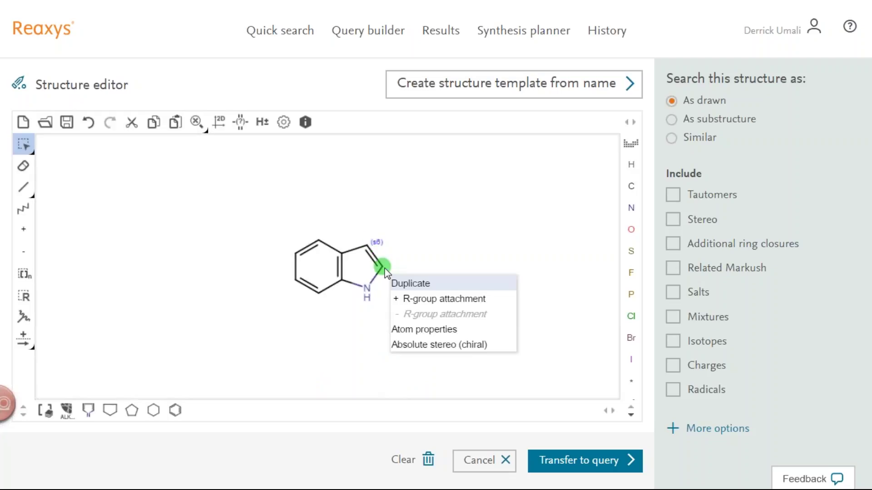
click(414, 332)
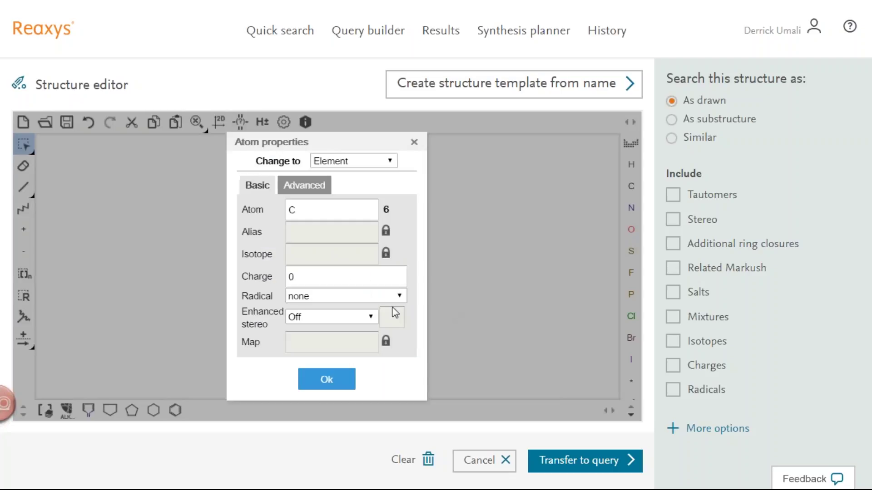
click(313, 189)
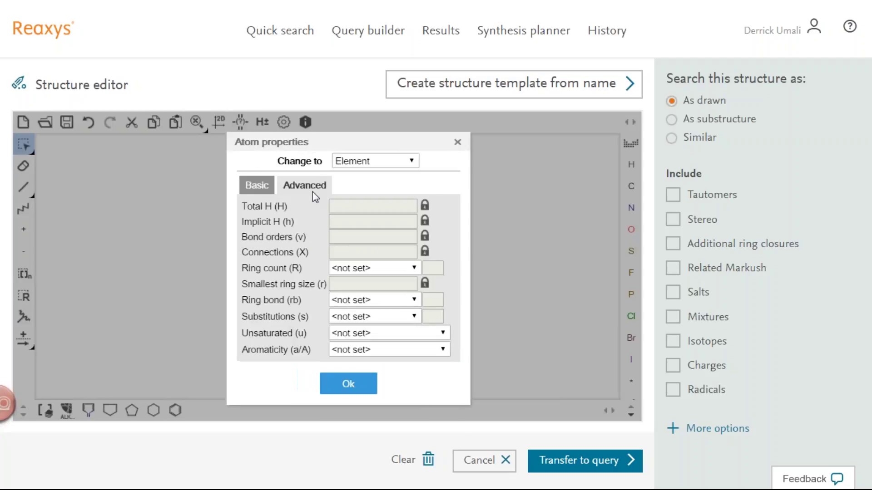
click(373, 316)
click(372, 359)
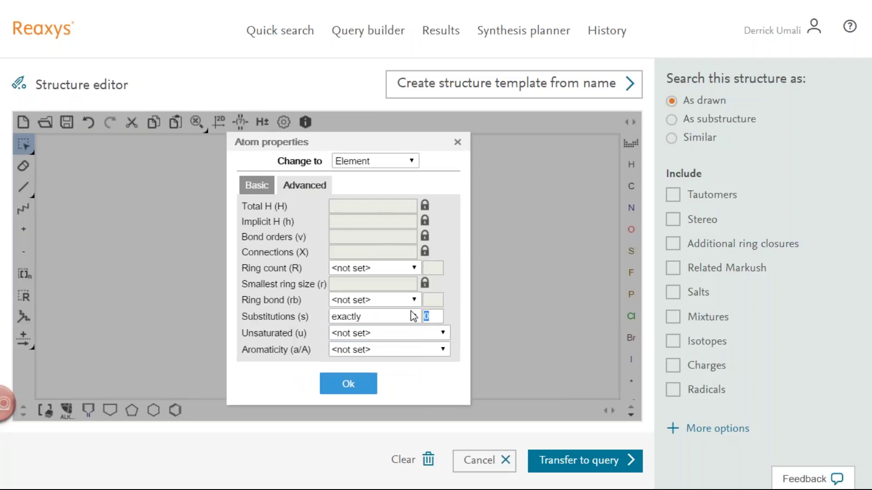
text(6)
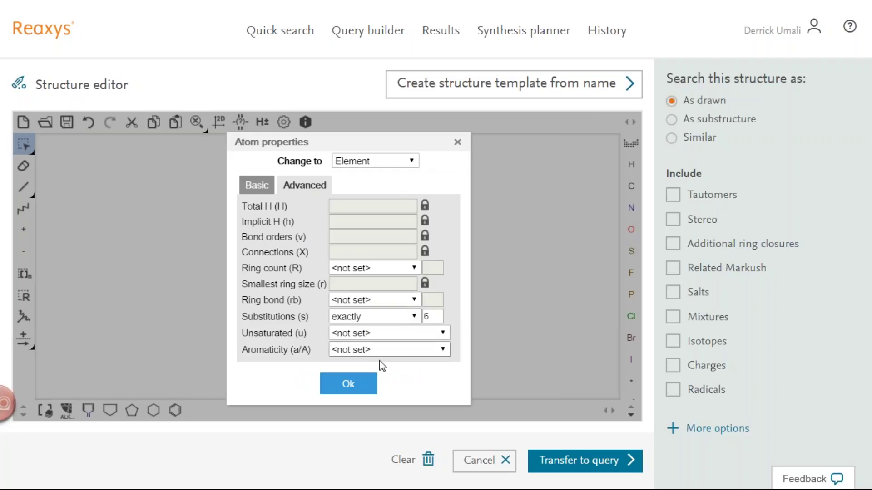
click(348, 384)
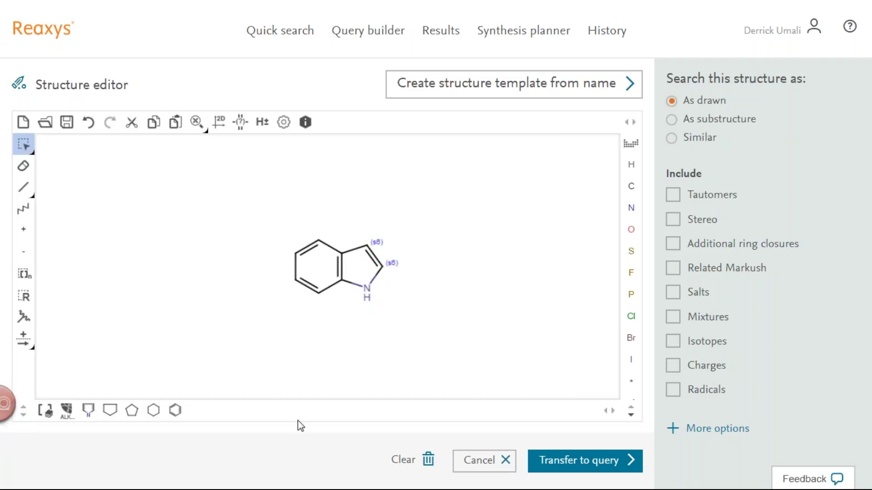
Step: Replace the two s6 ring atoms with plain carbons to clear their substitution settings
click(631, 187)
click(368, 245)
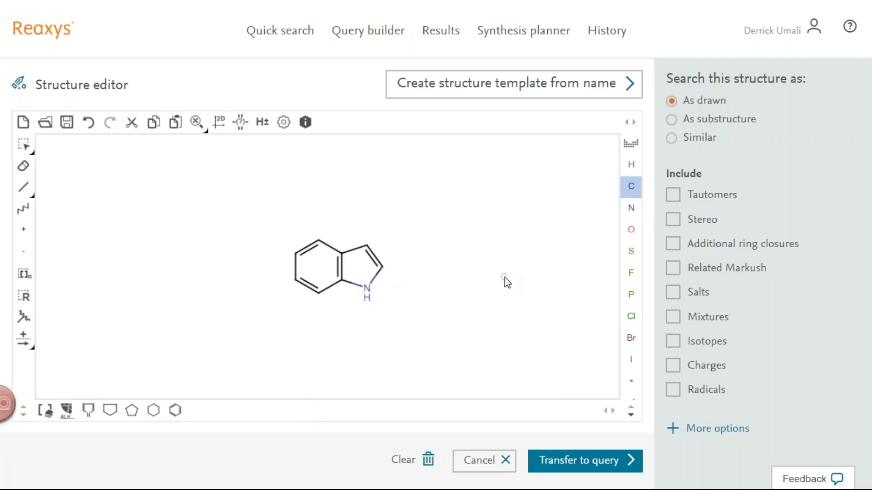
Step: Apply the .s+ atom query property to the two five-membered ring carbons outside the fusion, marking both as s6
key(period)
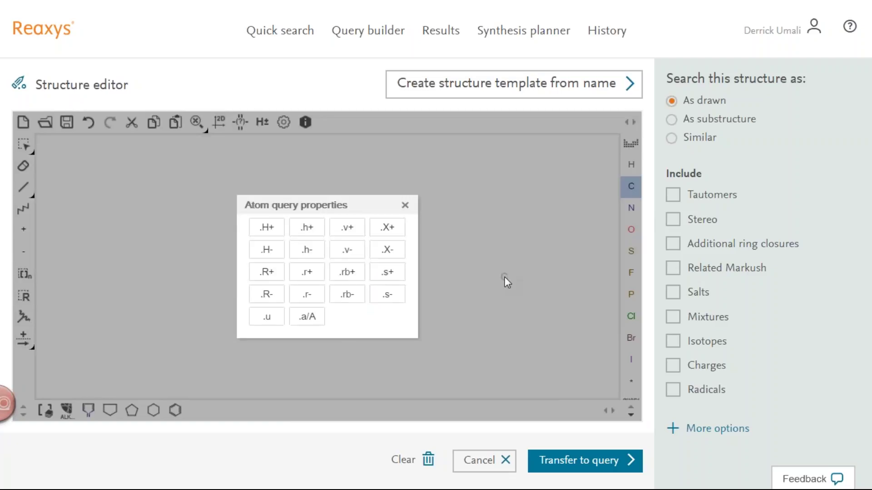
click(386, 275)
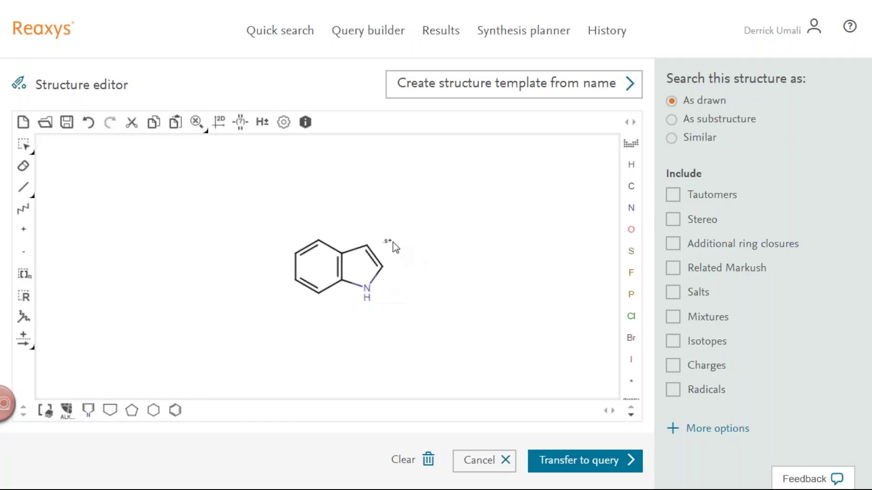
click(367, 247)
click(384, 269)
click(25, 145)
key(period)
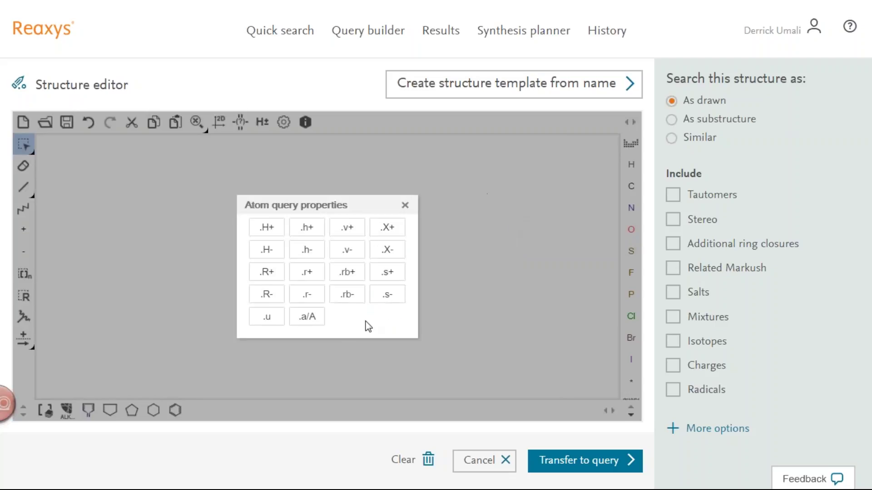
click(398, 278)
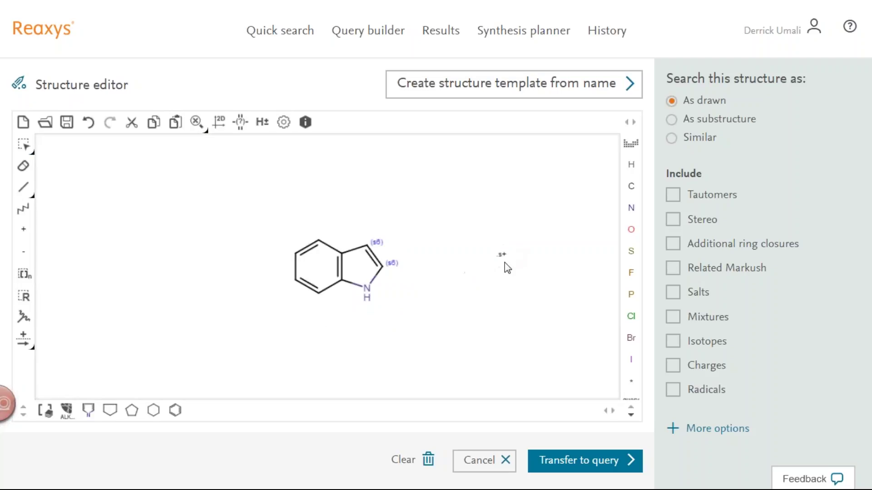
click(320, 242)
Step: Keep the search mode on As drawn, transfer the s6-marked indole to the query and run the search
click(671, 120)
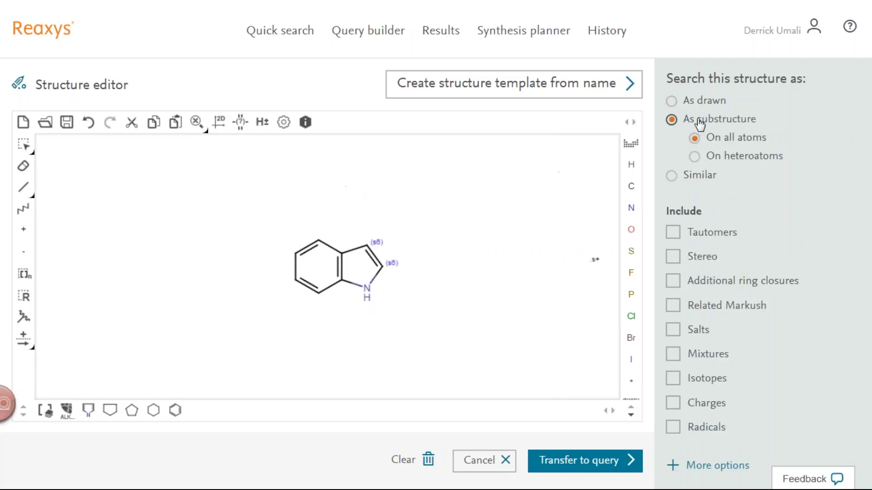
click(671, 101)
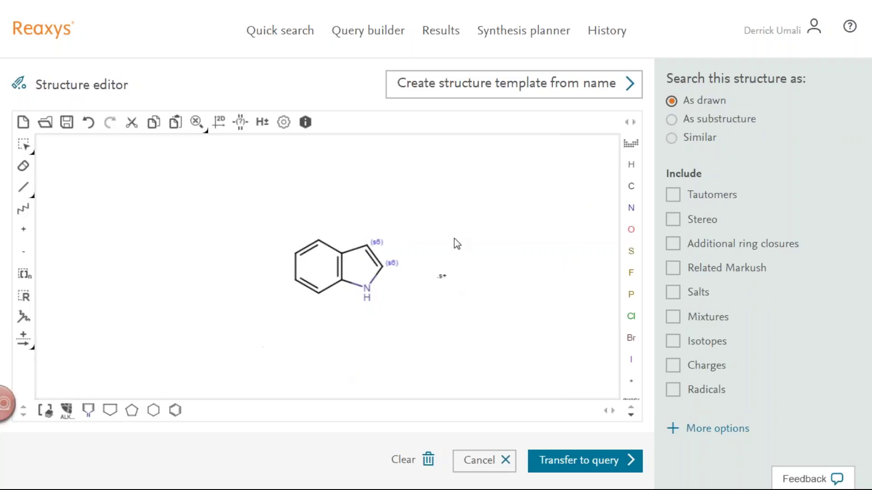
click(587, 461)
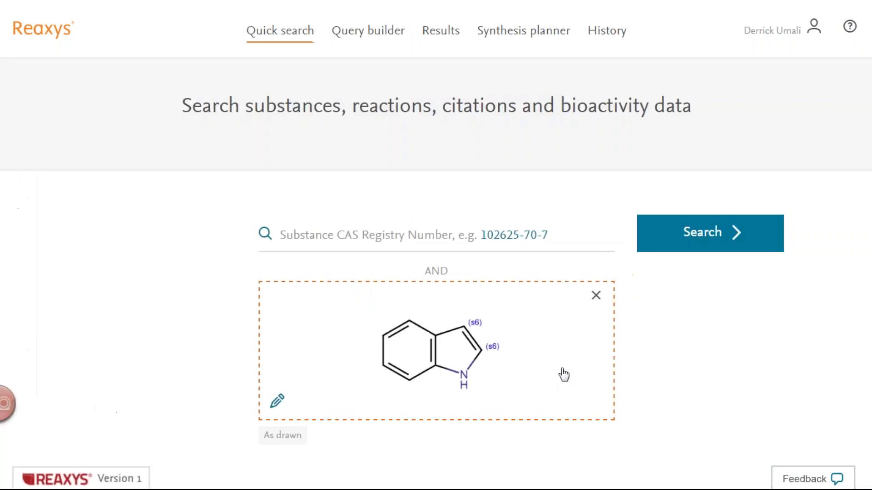
click(702, 249)
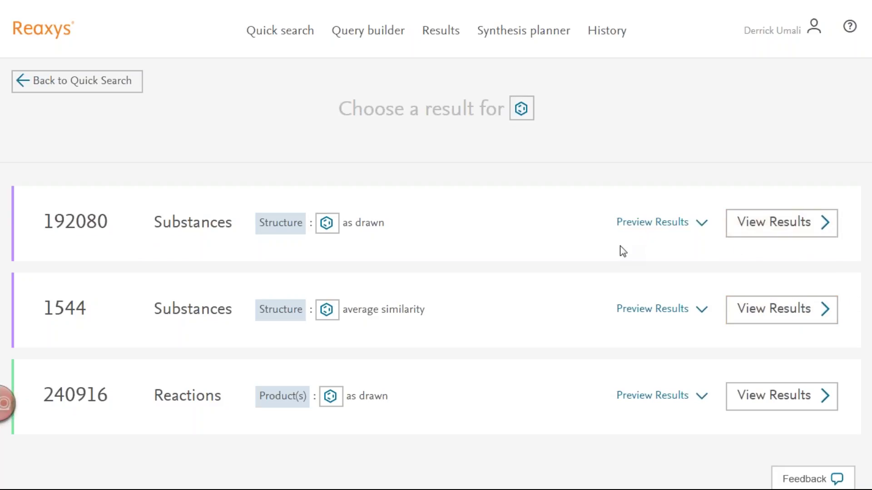
Step: Return to the query structure in the editor and replace the two s6 atoms with plain carbons
click(104, 83)
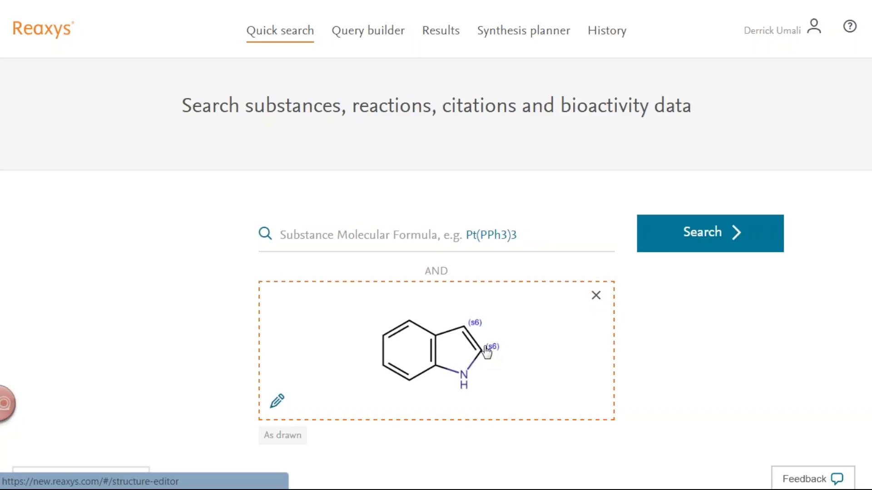
click(512, 362)
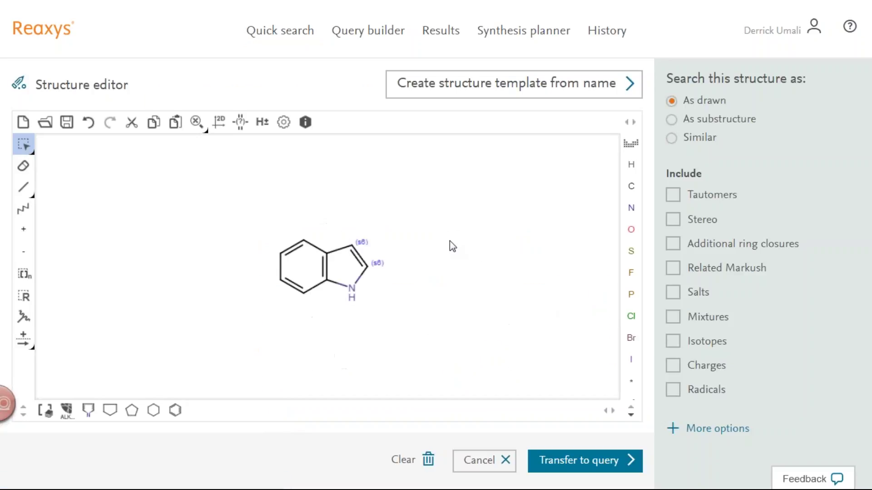
click(630, 186)
click(352, 246)
click(368, 266)
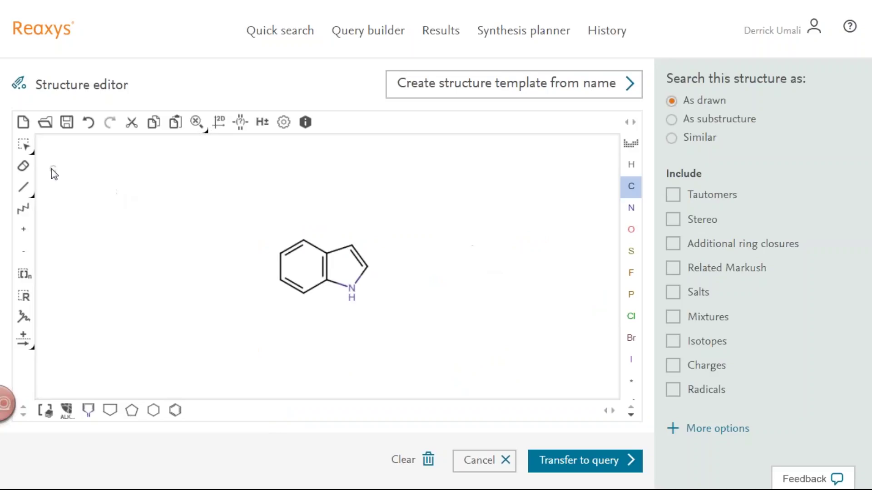
Step: Lasso the four non-fused carbons of the indole's six-membered ring and add a position variation bond to them
click(35, 156)
click(47, 169)
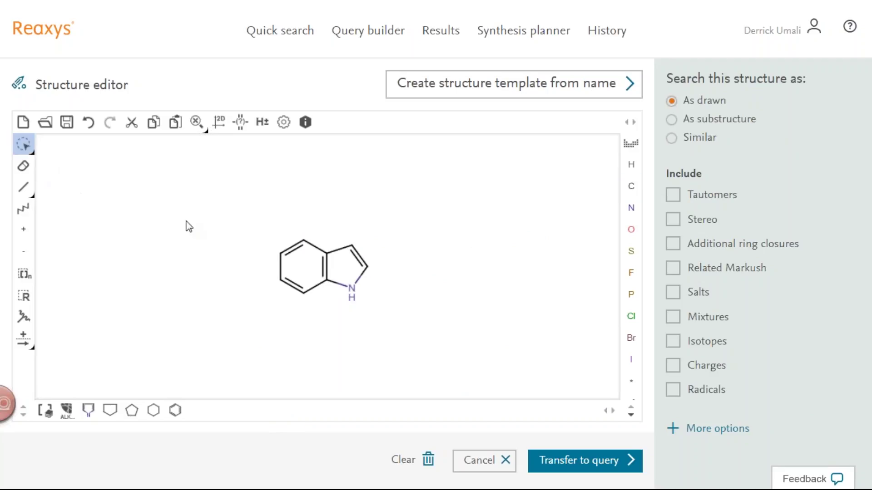
mouse_move(300, 210)
mouse_down()
mouse_move(270, 205)
mouse_move(230, 302)
mouse_move(311, 334)
mouse_move(318, 287)
mouse_move(306, 255)
mouse_up()
drag(313, 220, 313, 222)
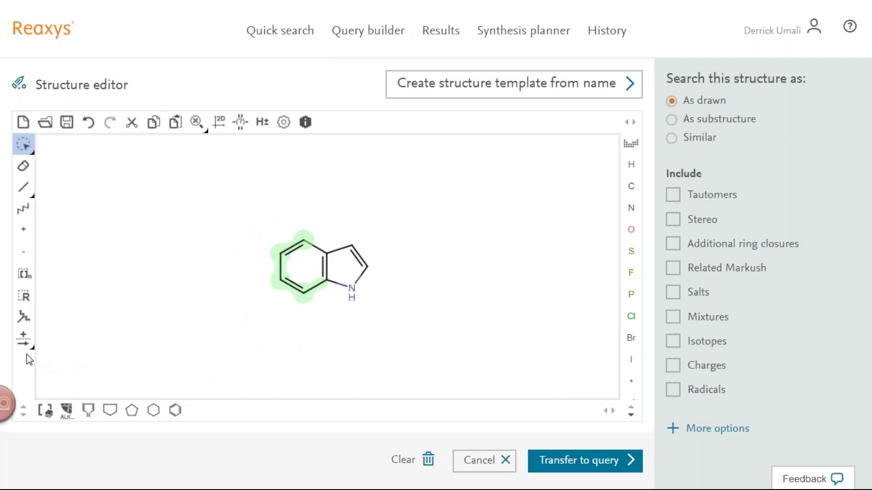
click(29, 200)
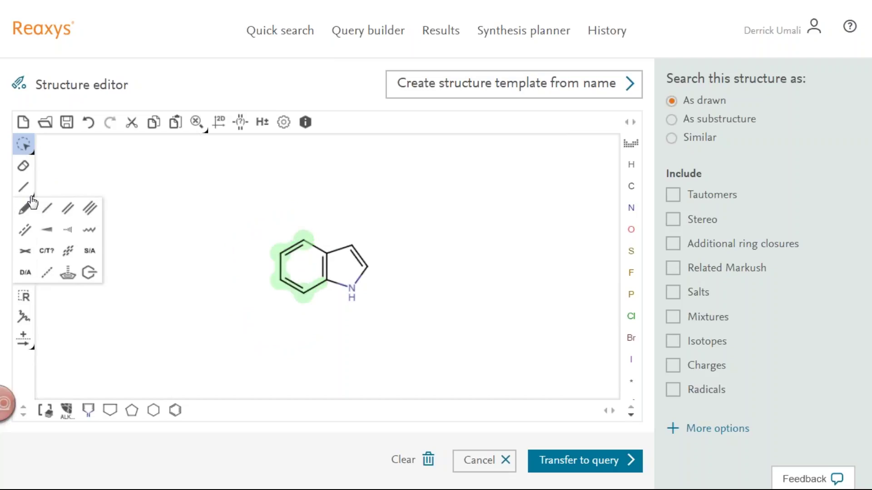
click(89, 275)
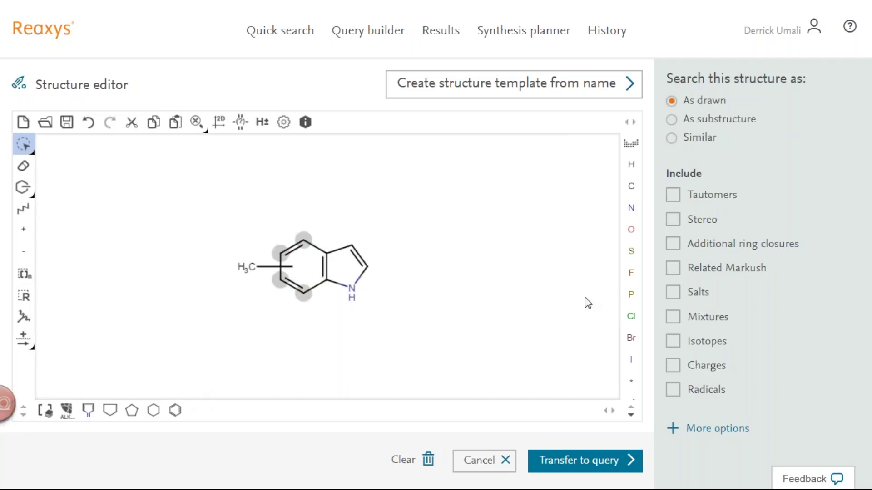
Step: Replace the methyl end of the variable bond with an atom list of F, Cl, Br and I
click(630, 144)
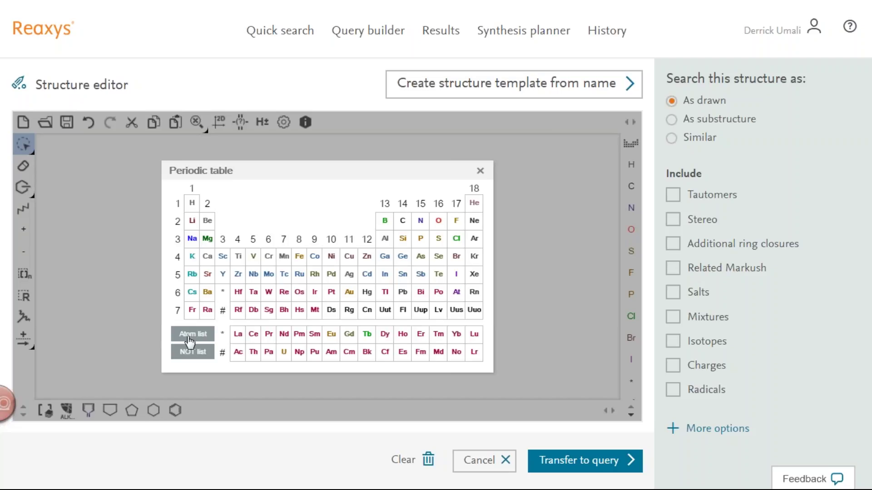
click(193, 334)
click(458, 224)
click(457, 240)
click(456, 258)
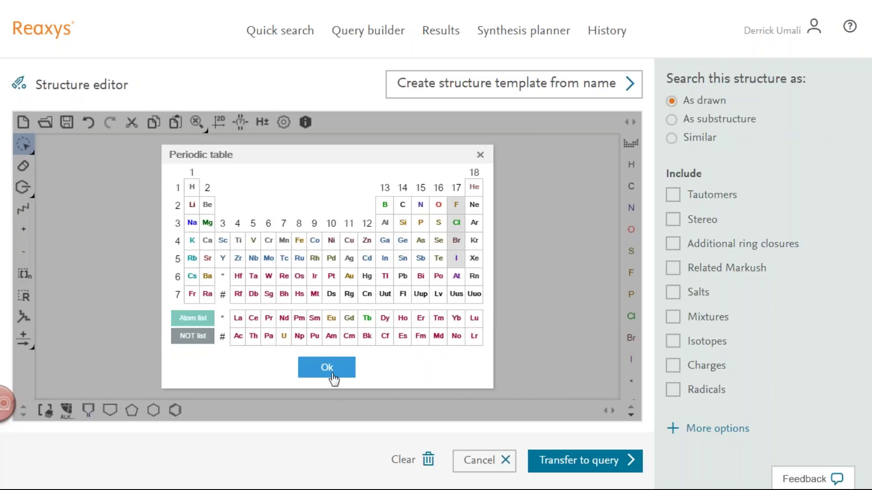
click(318, 373)
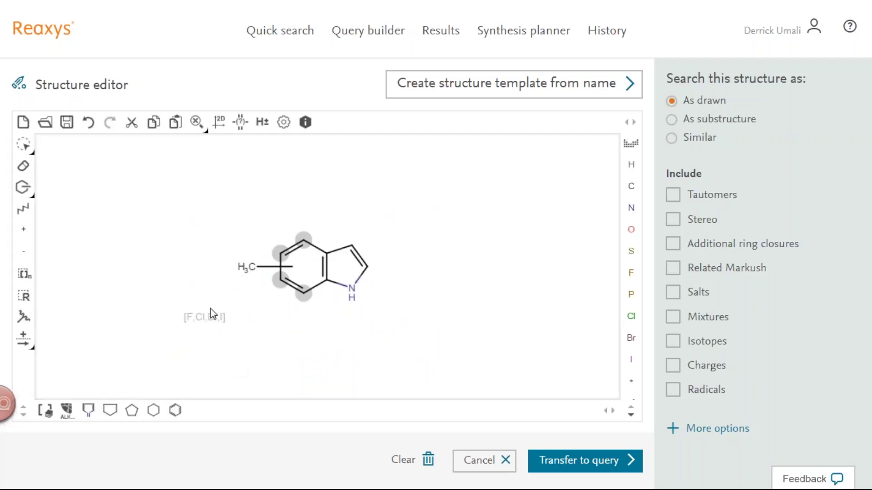
click(254, 268)
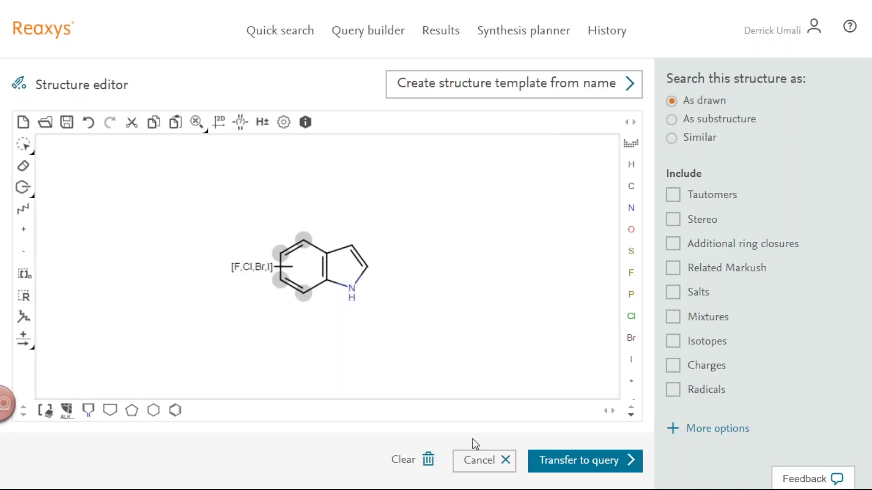
Step: Search with the halogen-substituted indole query As drawn and preview the top matching substances
click(598, 466)
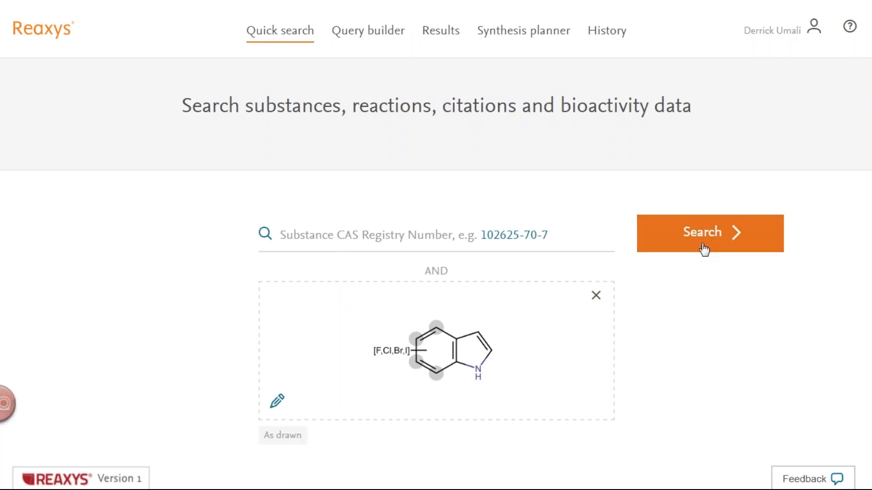
click(703, 249)
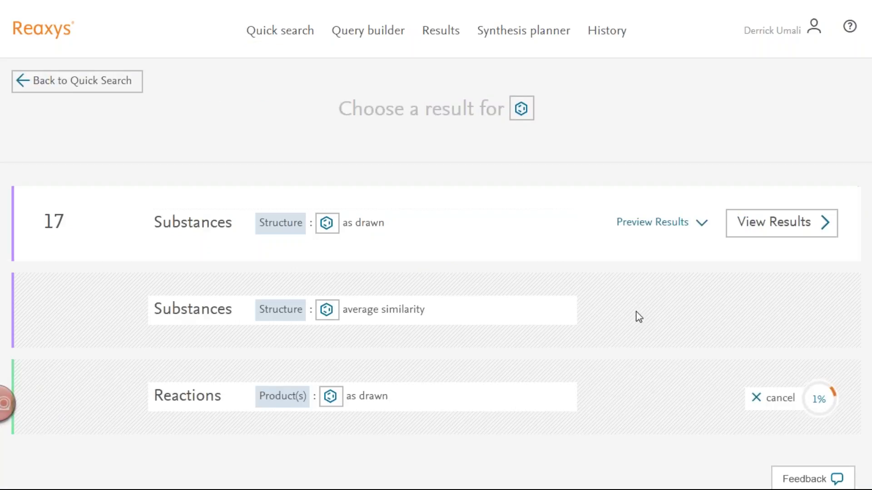
click(676, 228)
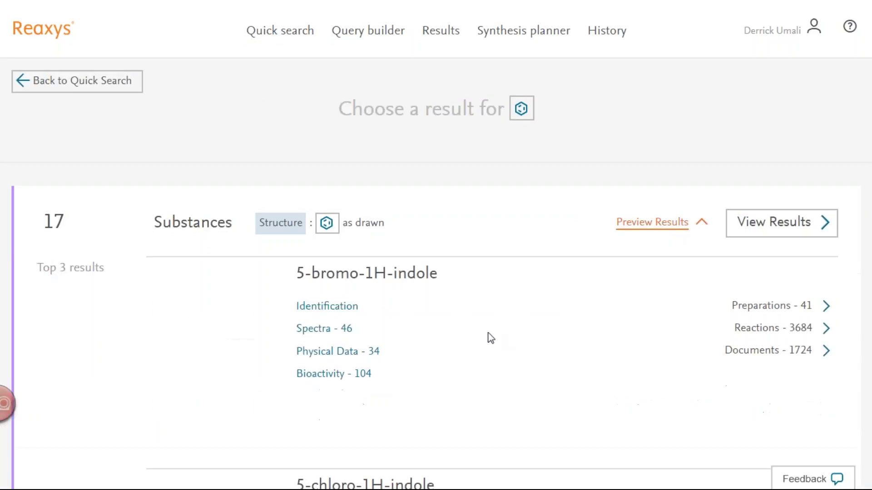
scroll(772, 317, down, 2)
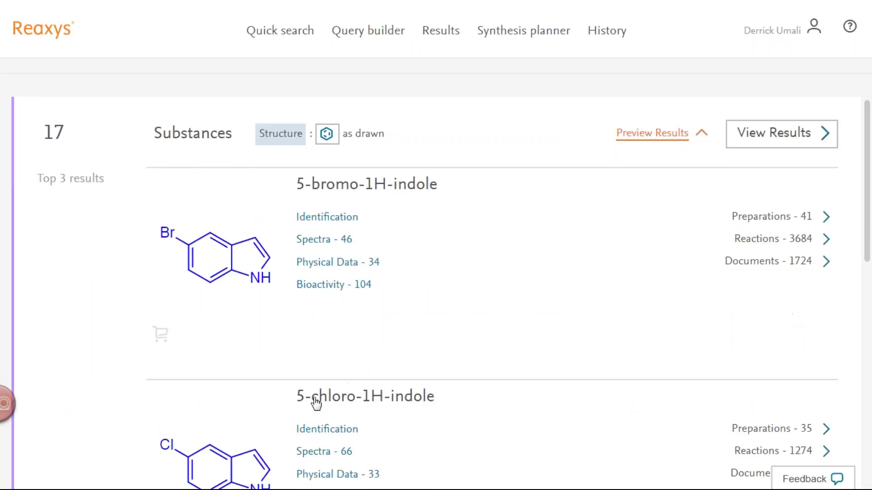
scroll(447, 370, down, 12)
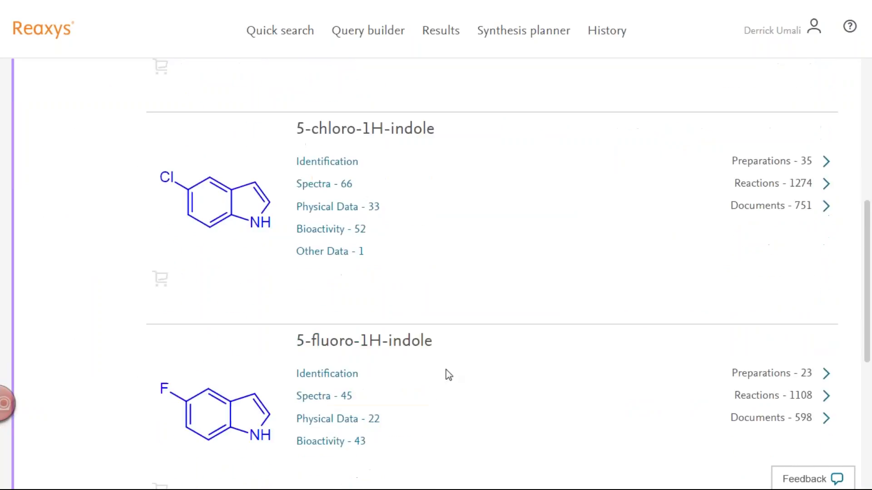
Step: Open the full substance results and examine the halogen positions on the listed indoles
scroll(448, 363, up, 15)
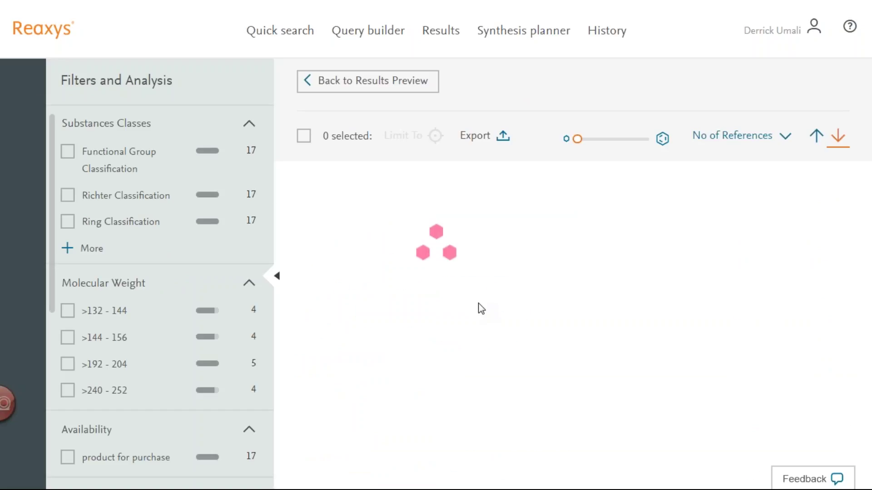
scroll(726, 224, down, 8)
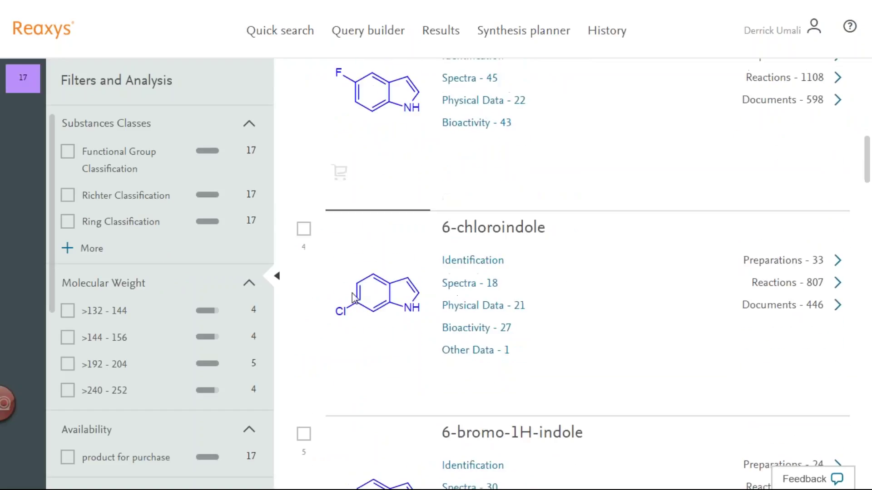
scroll(444, 280, up, 4)
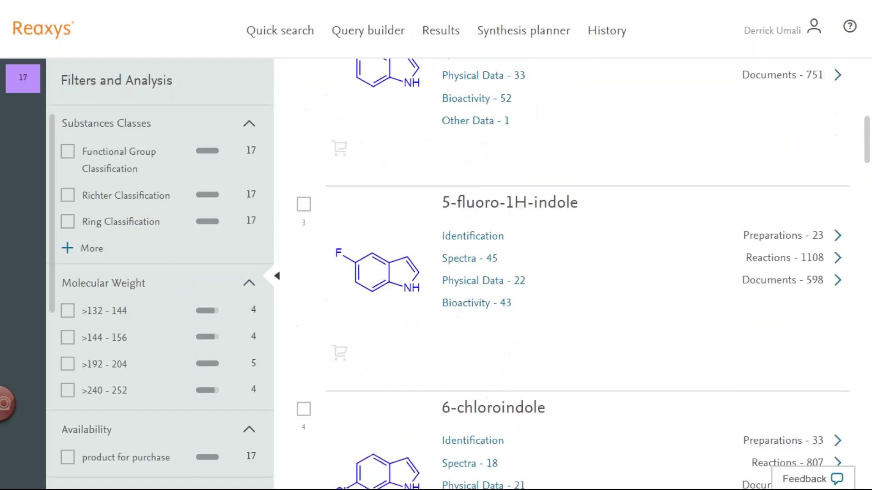
scroll(586, 273, down, 6)
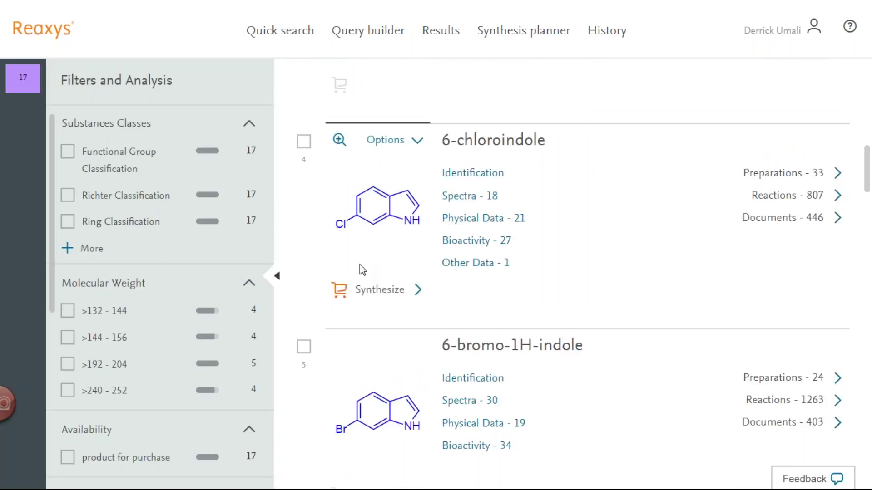
scroll(360, 264, up, 15)
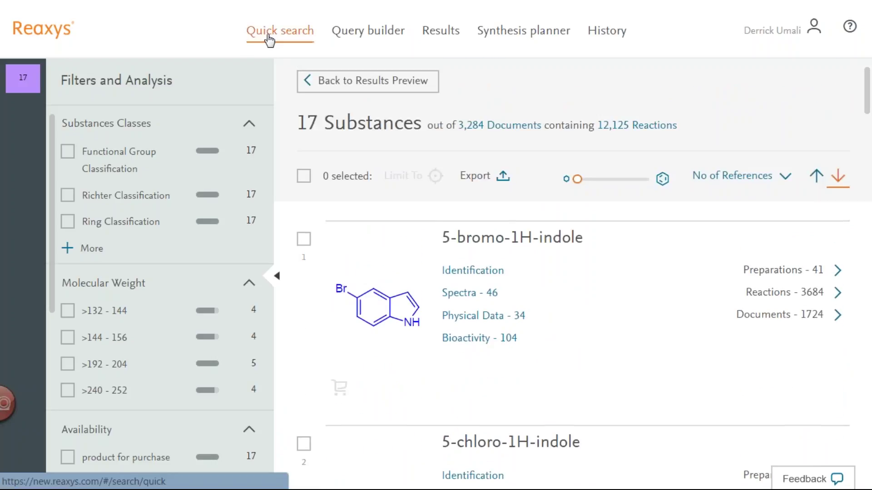
Step: Reopen the query structure in the editor and place an expanded OTs abbreviated group below the indole
click(269, 40)
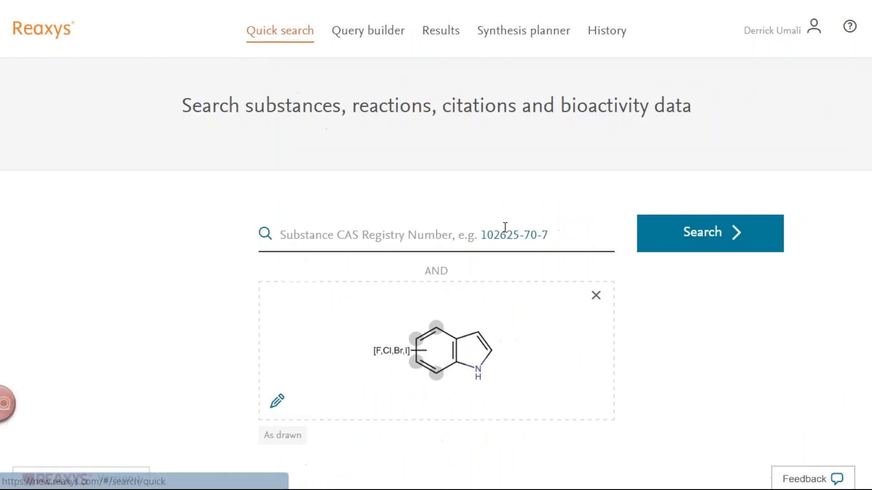
click(508, 325)
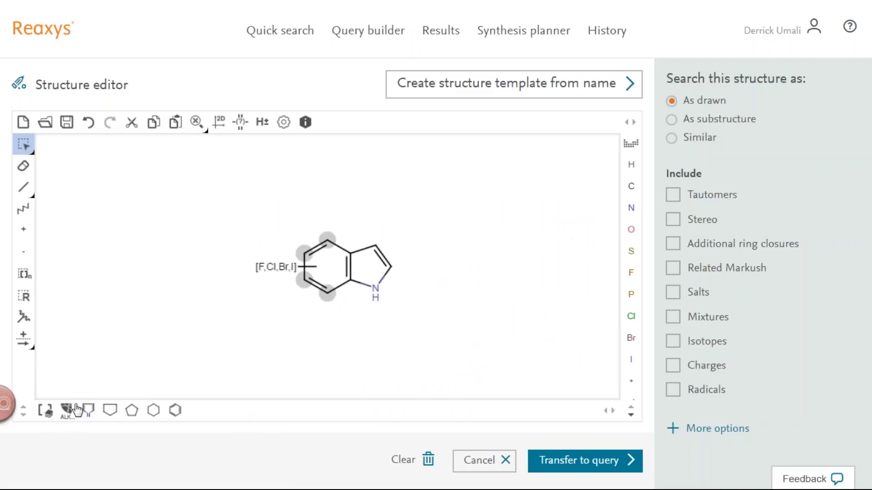
click(46, 412)
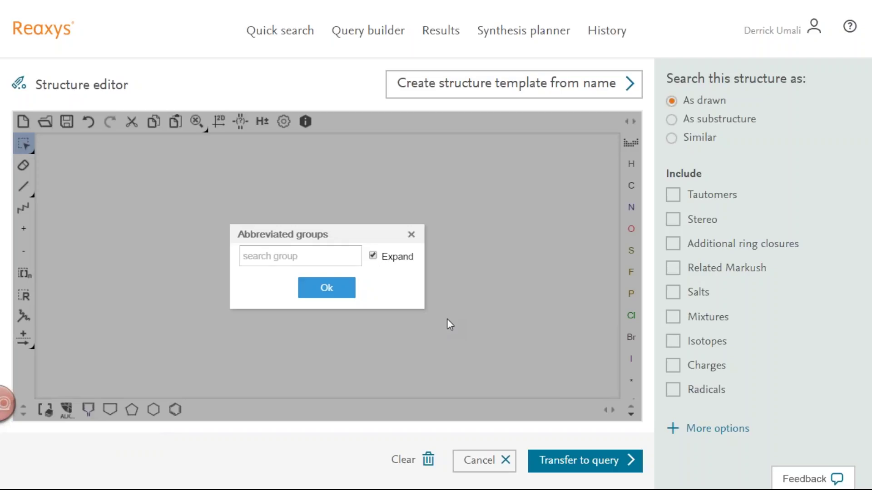
text(ot)
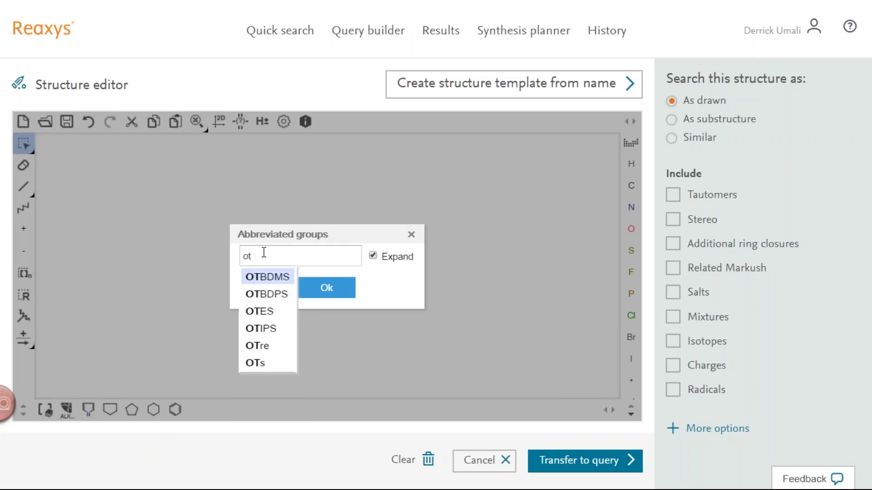
click(253, 364)
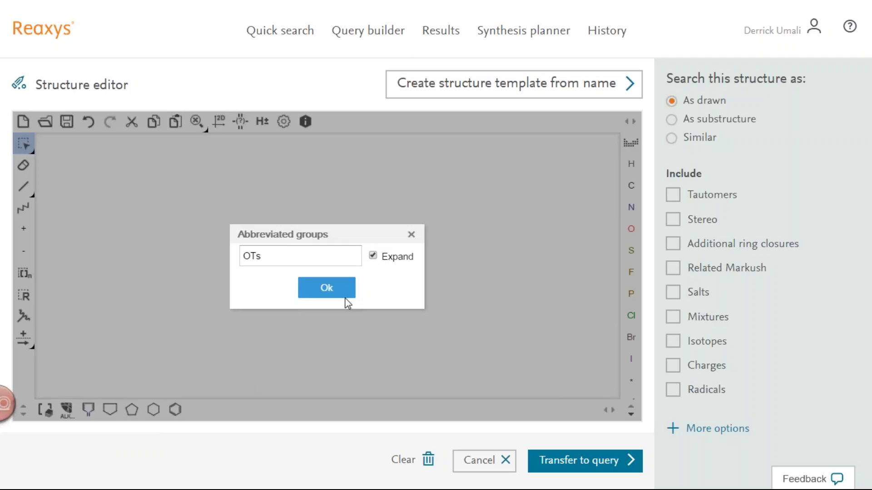
click(330, 293)
drag(402, 340, 221, 396)
Step: Place an expanded CHO abbreviated group beside the indole, then undo the placement
click(46, 412)
text(cho)
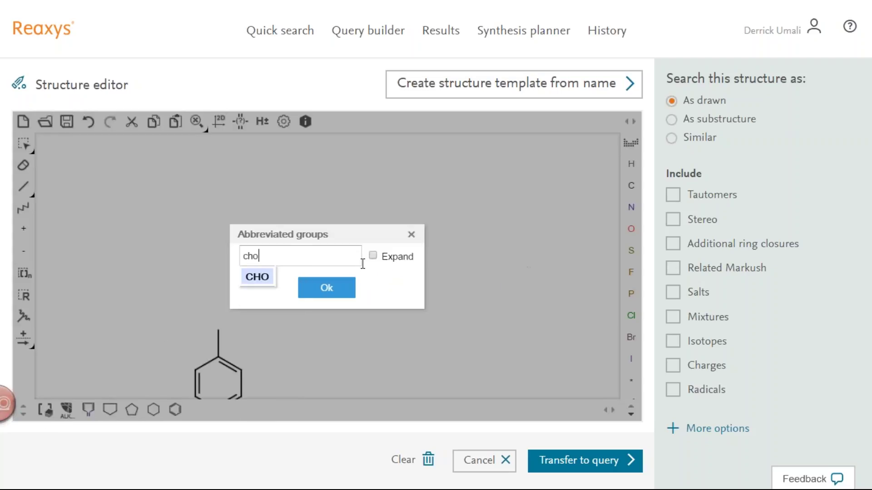
click(380, 258)
click(333, 290)
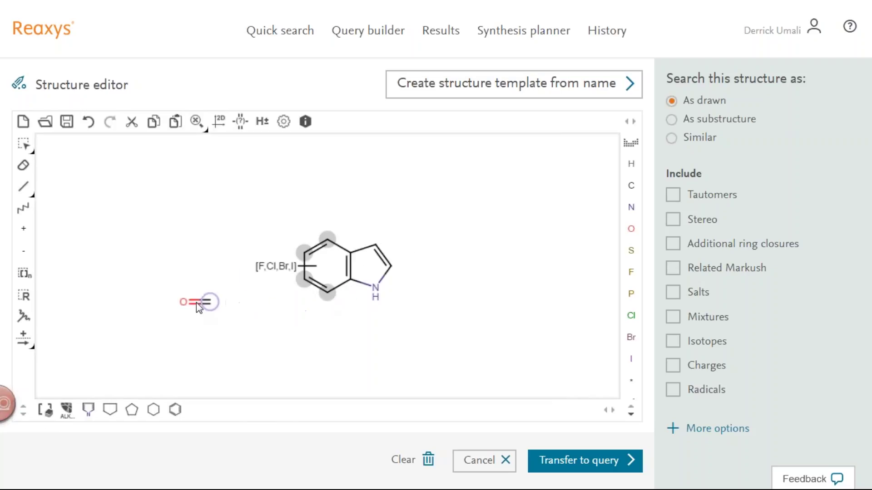
click(196, 304)
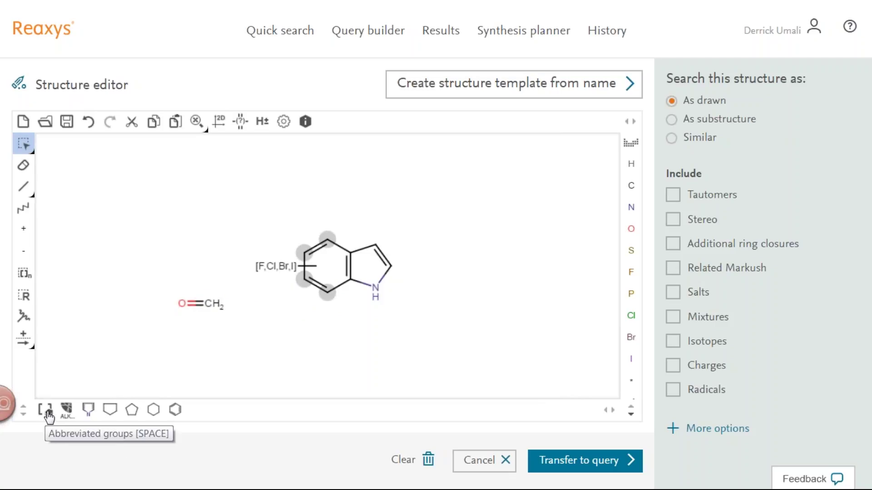
click(89, 122)
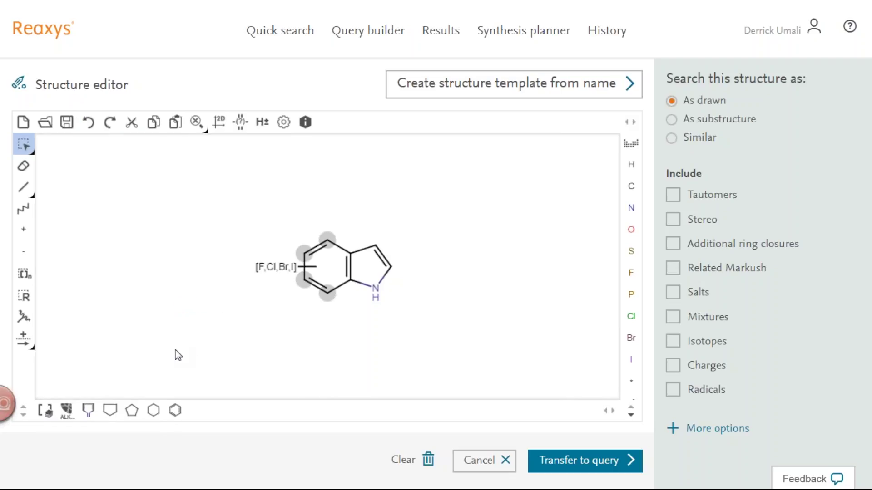
Step: Delete the halogen-substituted indole and draw a five-membered ring of dotted any-type bonds, cleaned up in 2D
drag(219, 194, 430, 329)
key(Delete)
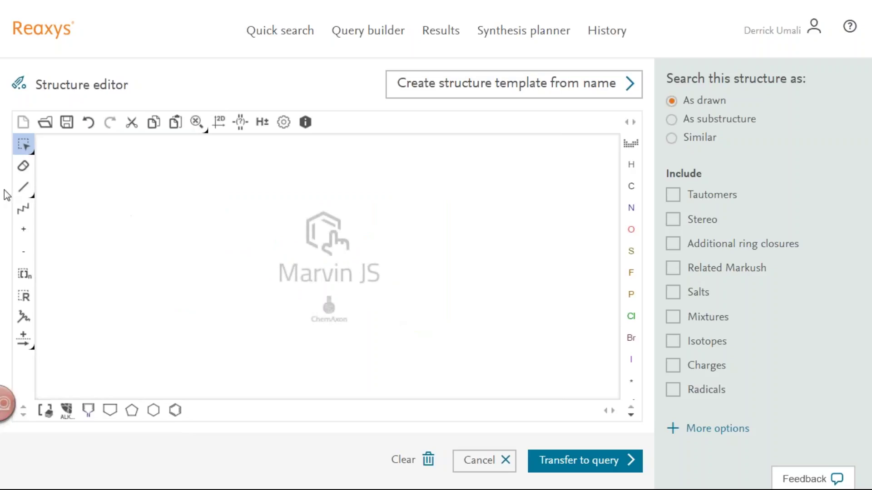
click(23, 193)
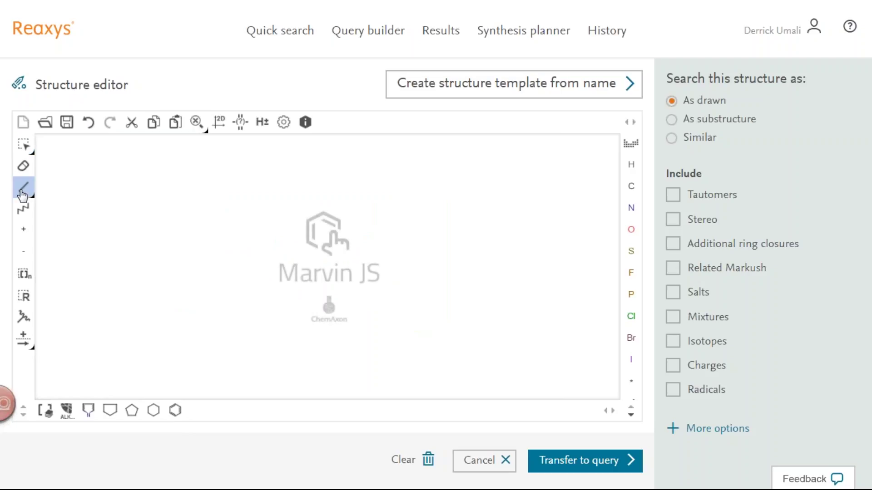
click(23, 195)
click(23, 195)
click(23, 195)
drag(233, 230, 211, 259)
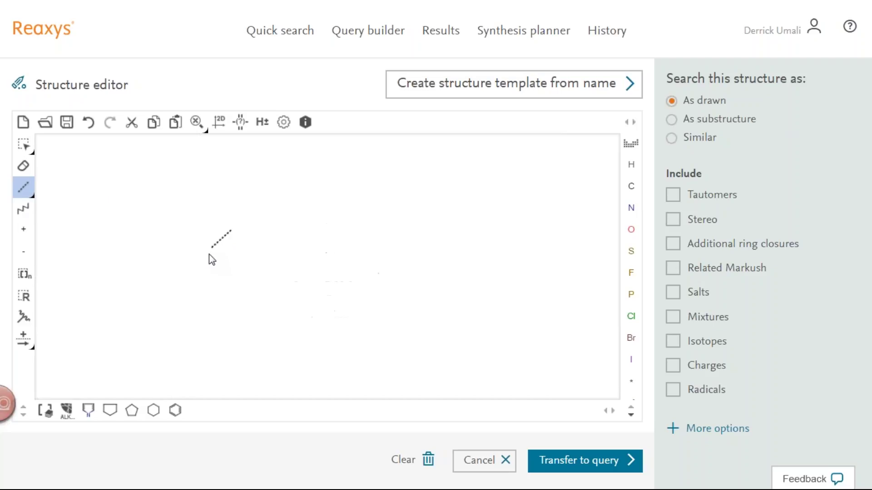
click(227, 269)
click(251, 269)
click(230, 228)
click(247, 269)
click(225, 126)
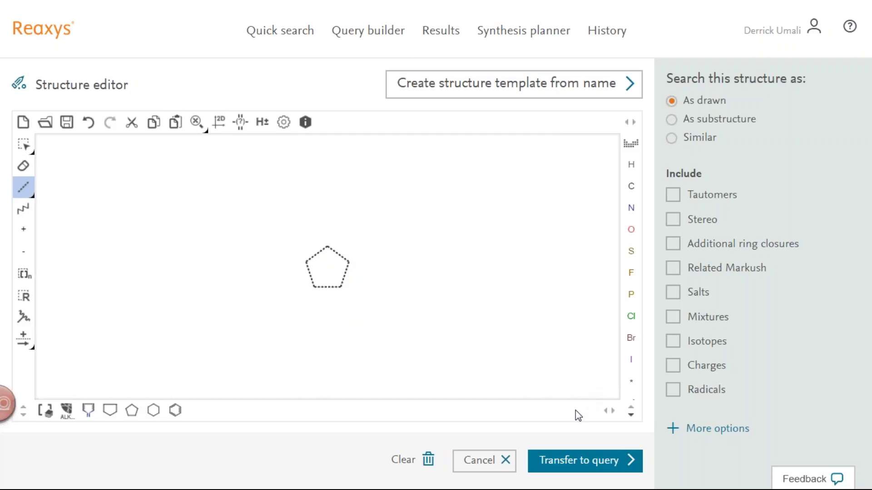
Step: Transfer the dotted-bond ring to the query and search it As drawn
click(31, 198)
click(613, 462)
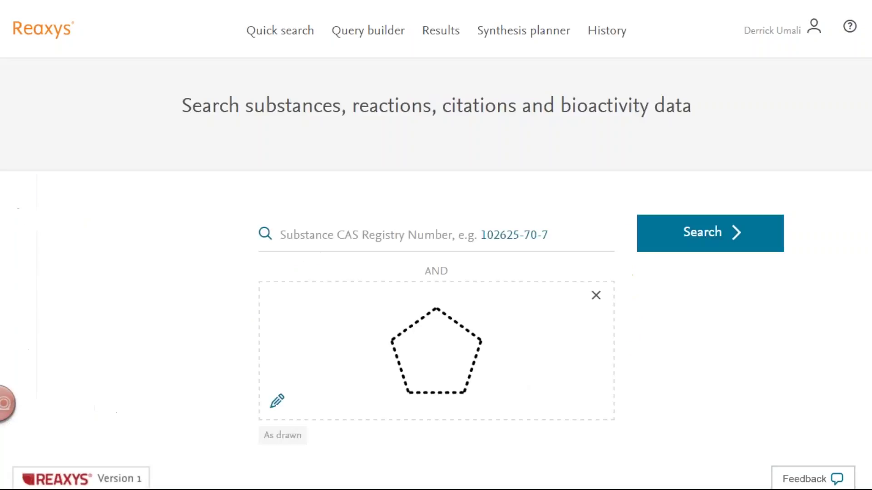
click(724, 249)
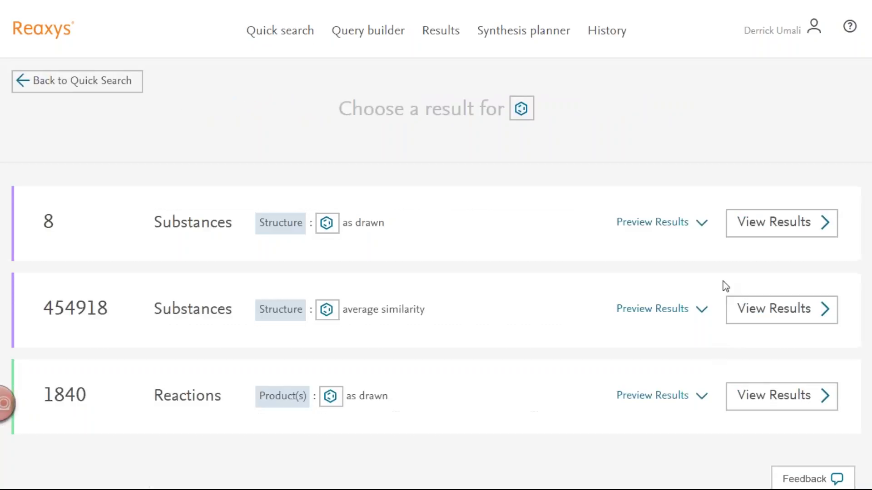
Step: Open the As drawn substance results and examine the bond types in the listed five-membered rings
click(780, 231)
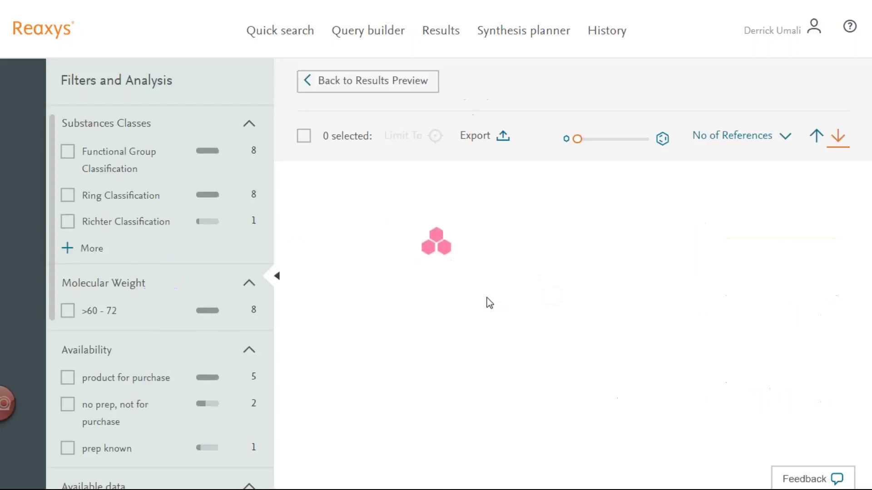
scroll(497, 355, down, 4)
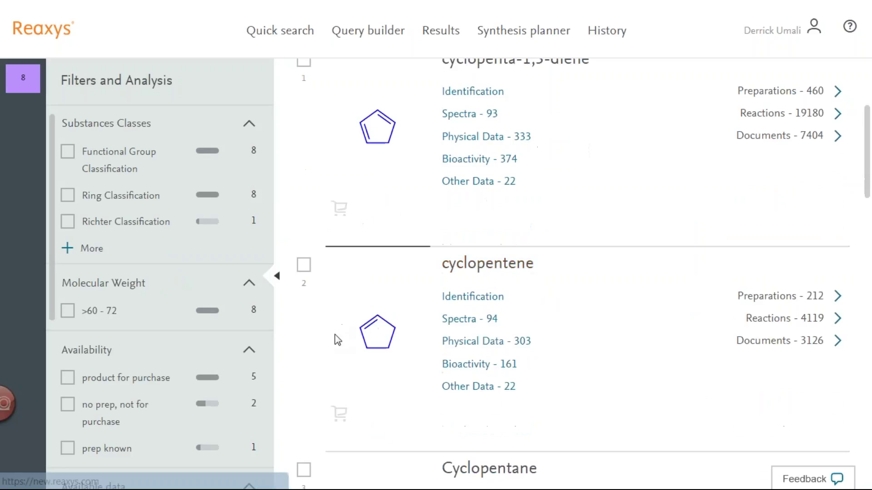
scroll(635, 334, down, 12)
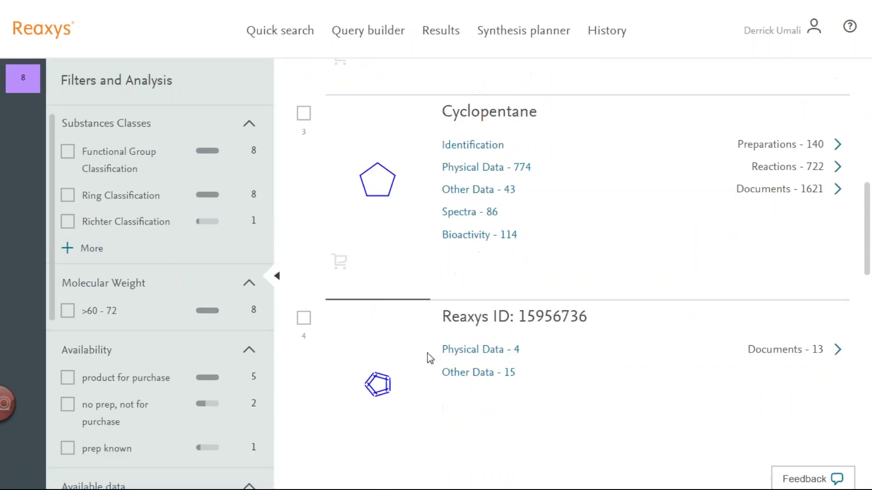
scroll(415, 387, down, 2)
scroll(450, 358, down, 2)
scroll(418, 386, down, 2)
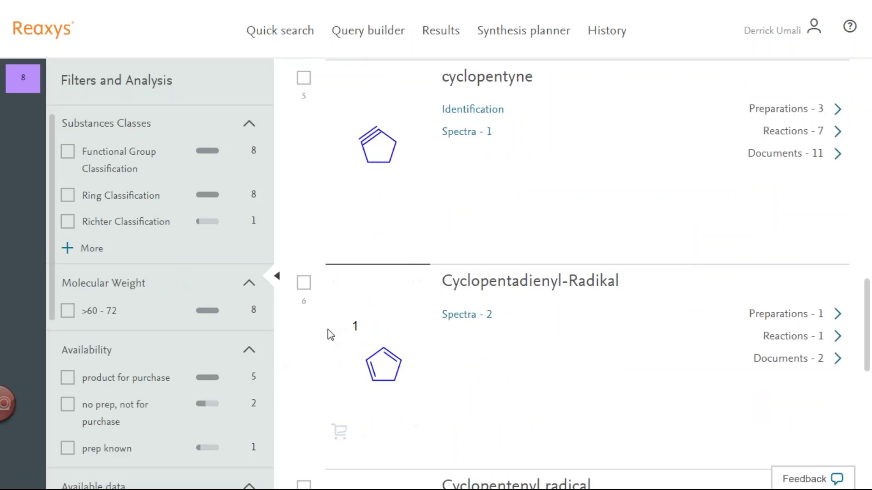
mouse_move(399, 389)
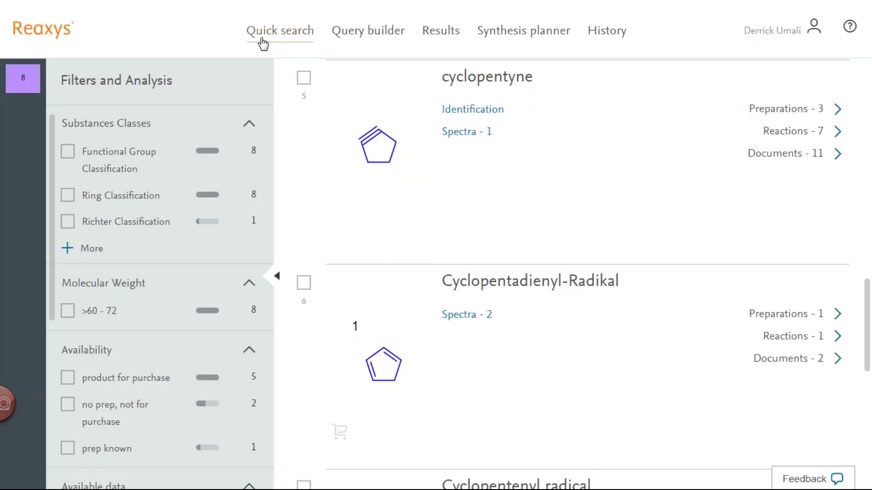
Step: Return to Quick search and remove the five-membered ring from the query
click(243, 54)
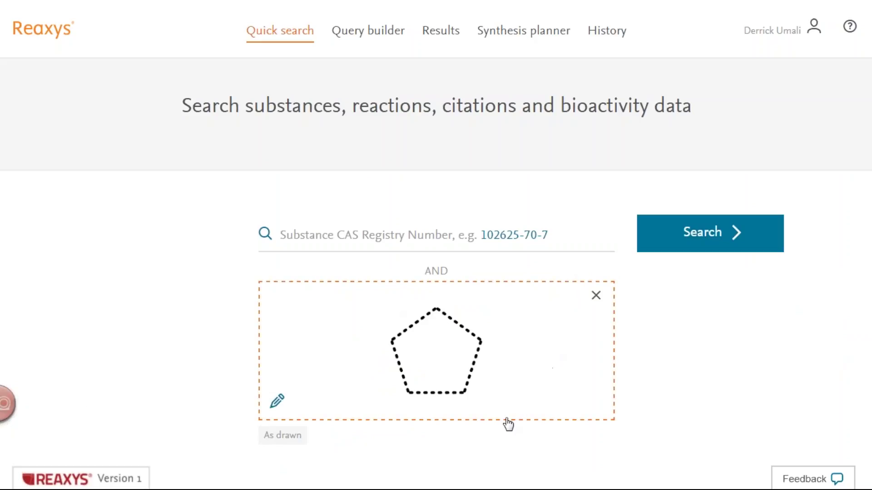
click(596, 296)
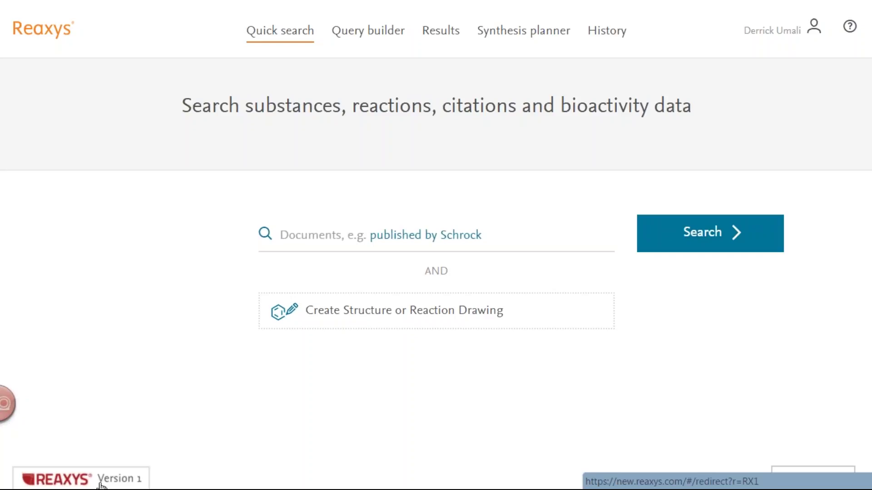
Step: Open the Reaxys Support Center and view the Workflows article from its Top 10 FAQs
click(848, 28)
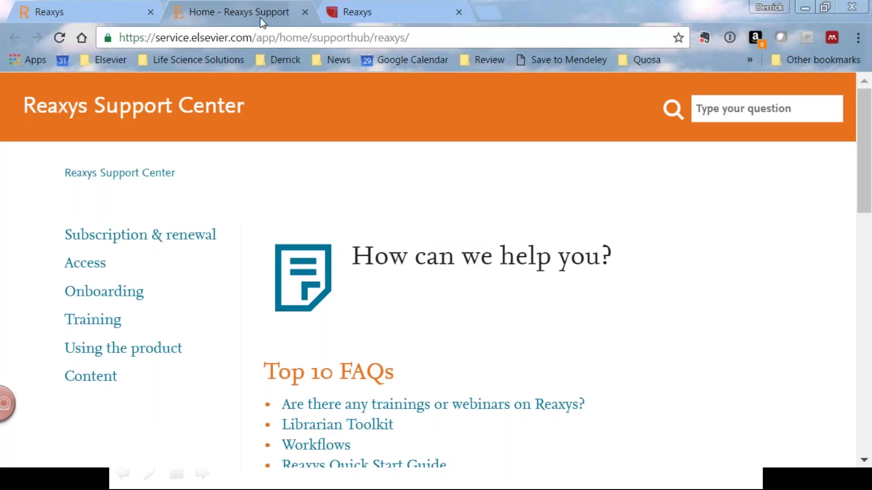
scroll(482, 304, down, 3)
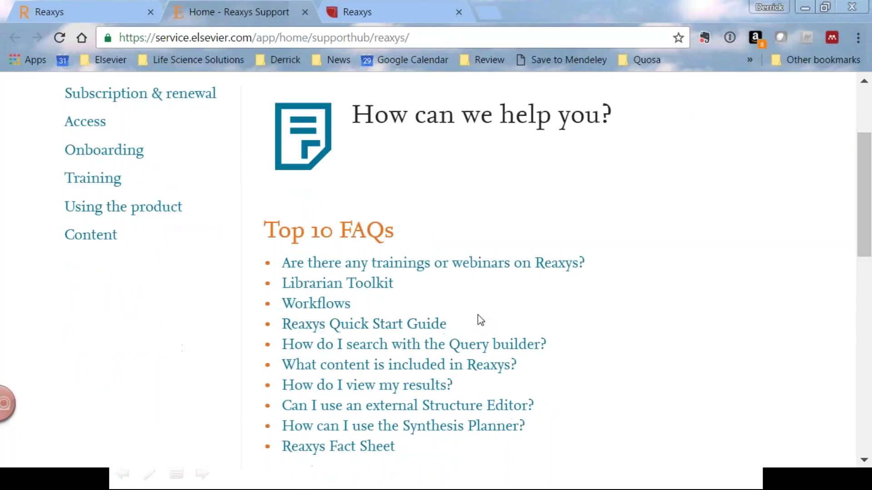
scroll(346, 293, down, 6)
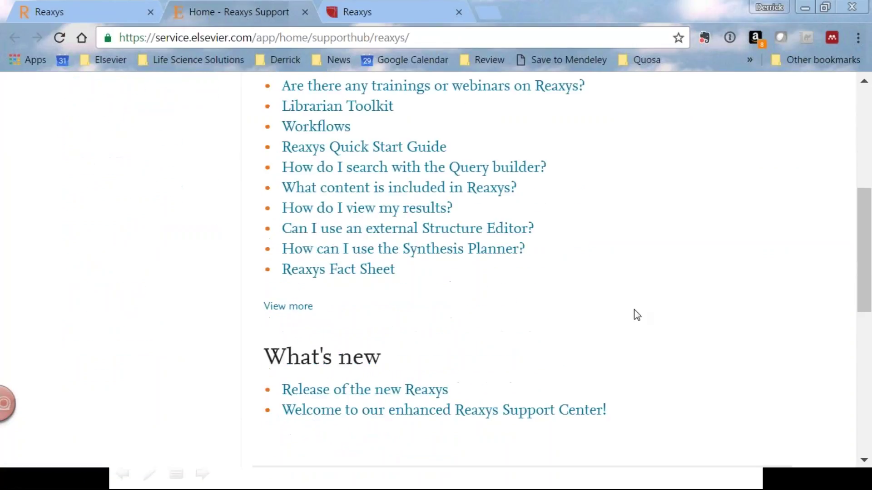
scroll(376, 296, up, 5)
click(317, 207)
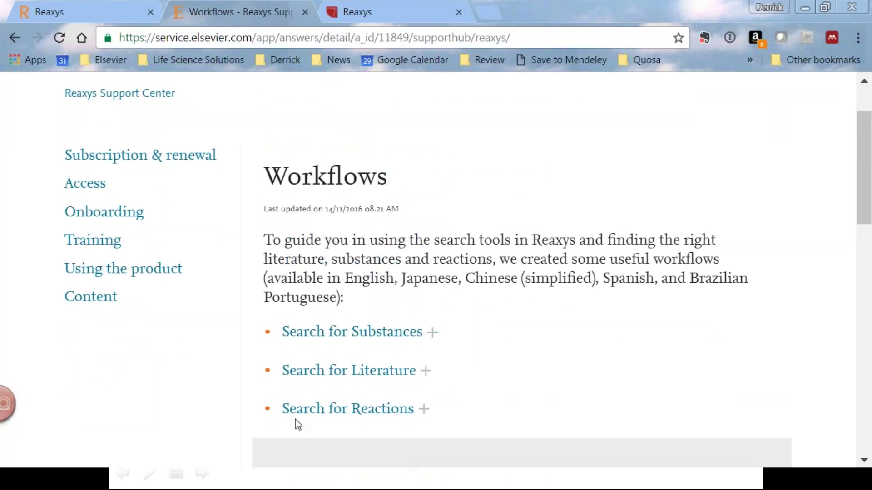
Step: Switch to the PowerPoint slide show and advance to the "Applying what we learned" slide on substance searching
key(alt+Tab)
key(alt+Tab)
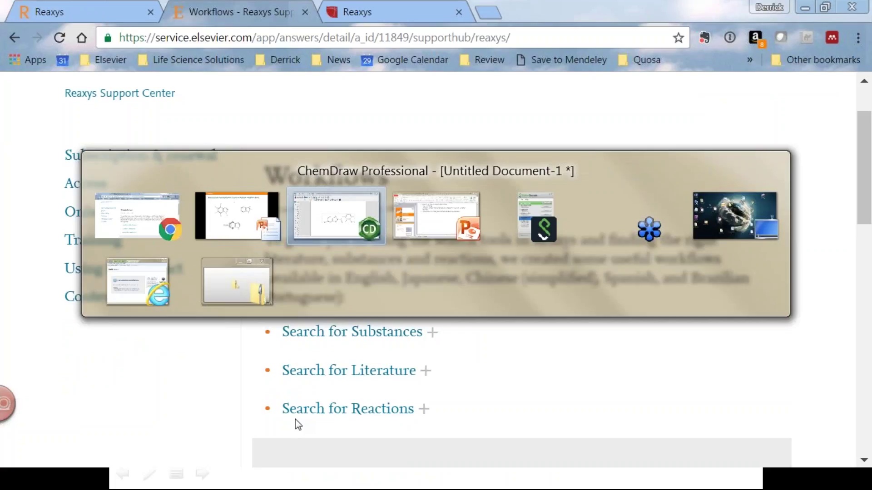
key(alt+Tab)
key(alt+Tab)
key(alt+Tab)
key(alt+Tab)
key(alt+Tab)
key(alt+Tab)
key(alt+Tab)
key(alt+Tab)
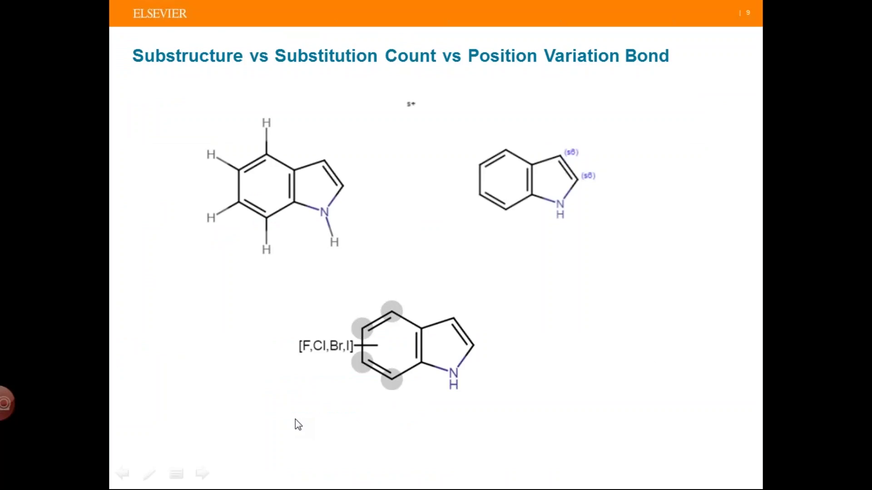
key(Right)
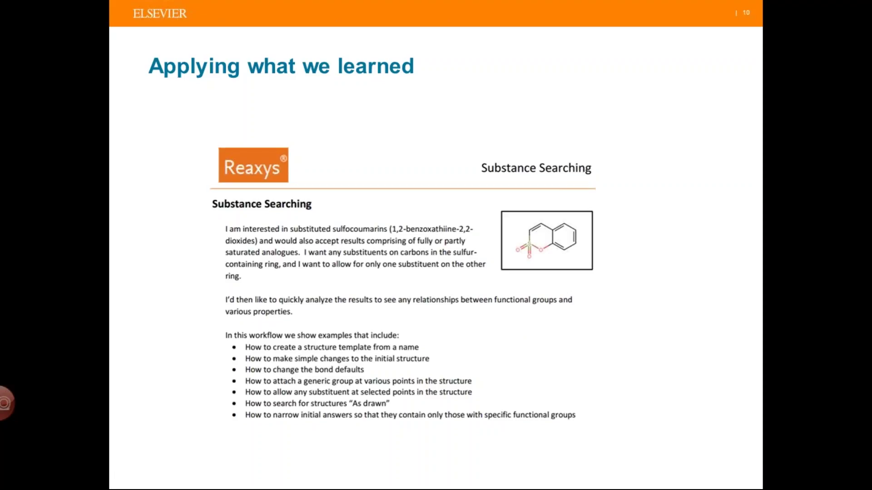
Step: Switch back to Reaxys in the browser and open an empty structure drawing in full-screen view
key(alt+Tab)
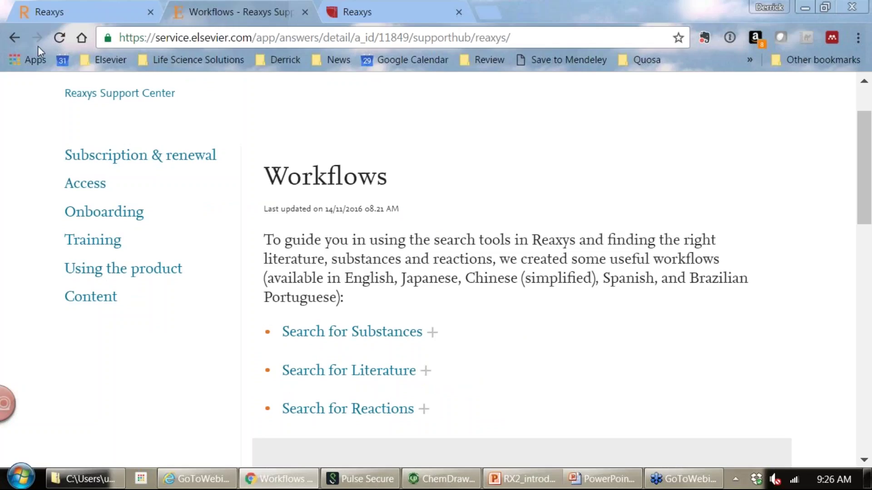
click(77, 2)
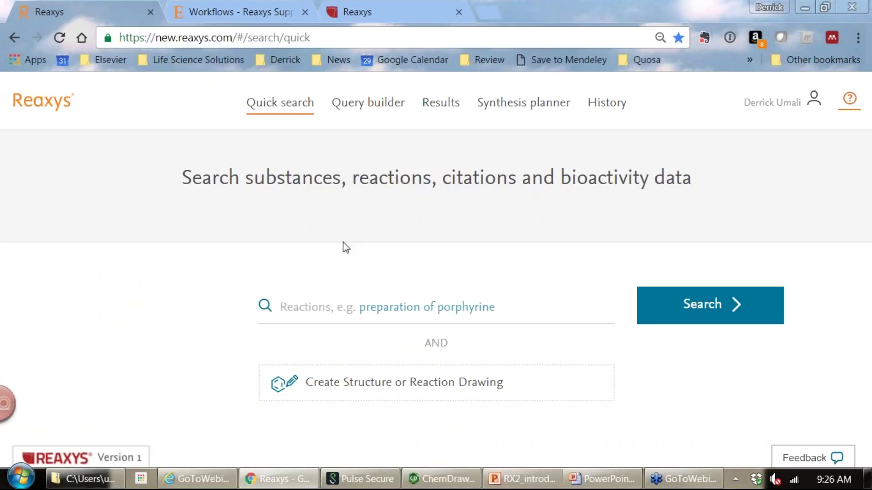
click(404, 382)
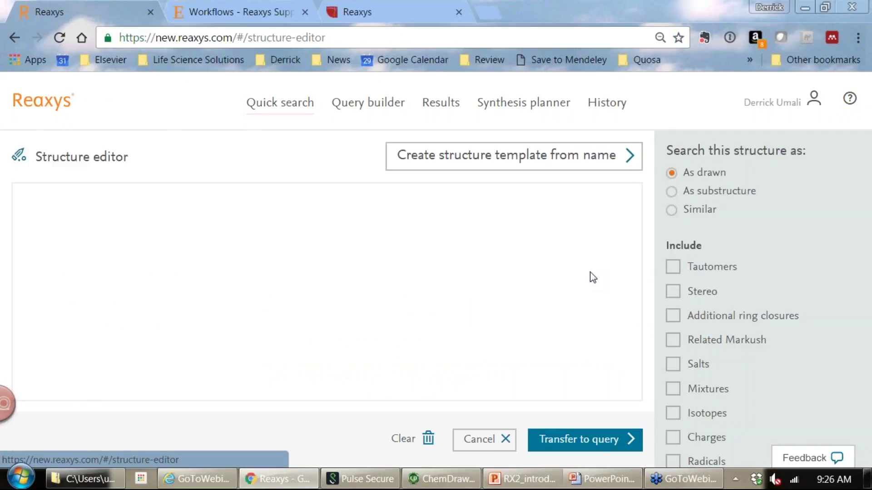
key(F11)
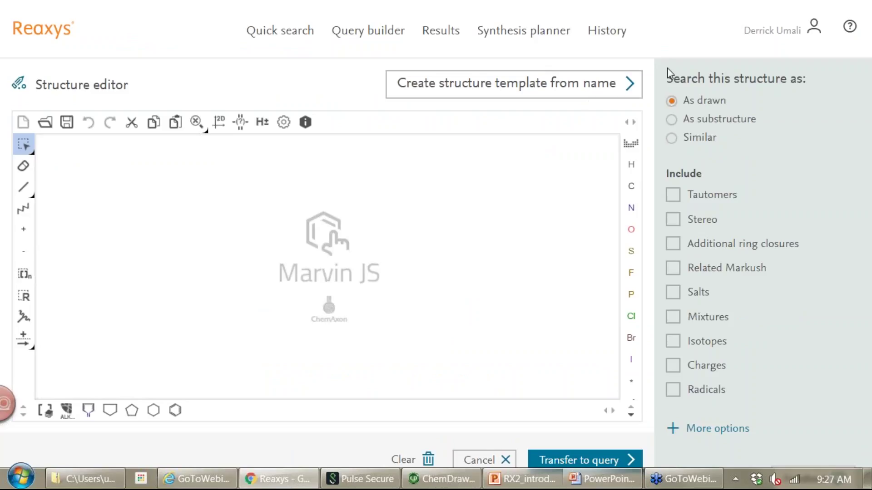
Step: Create a structure template from the name coumarin
click(555, 100)
text(d)
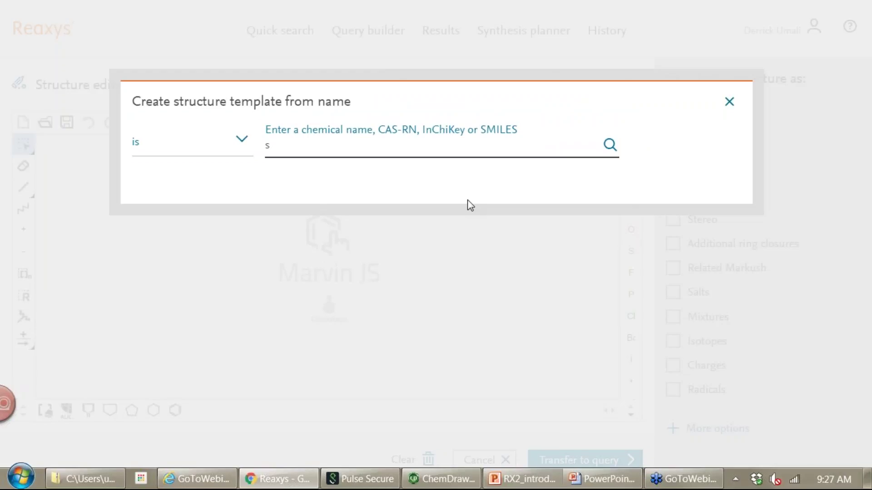
key(BackSpace)
text(coumarin)
click(611, 147)
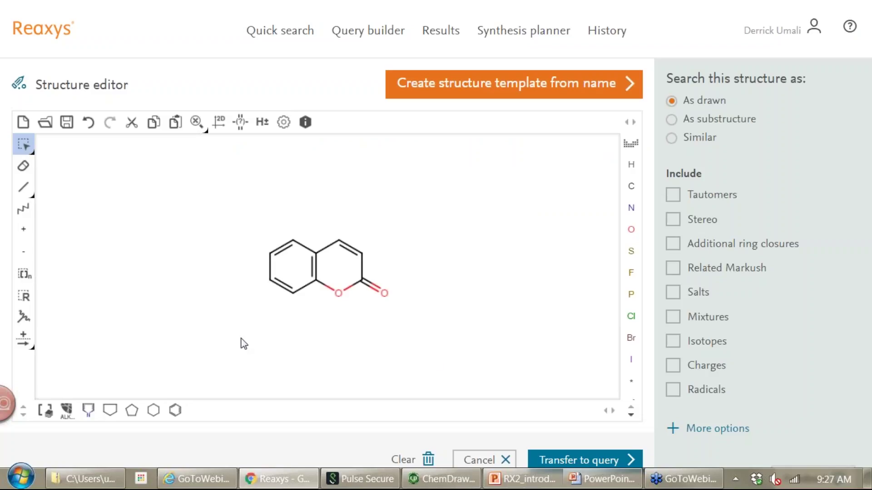
Step: Add a second double-bonded oxygen to the carbonyl carbon of the coumarin
click(21, 192)
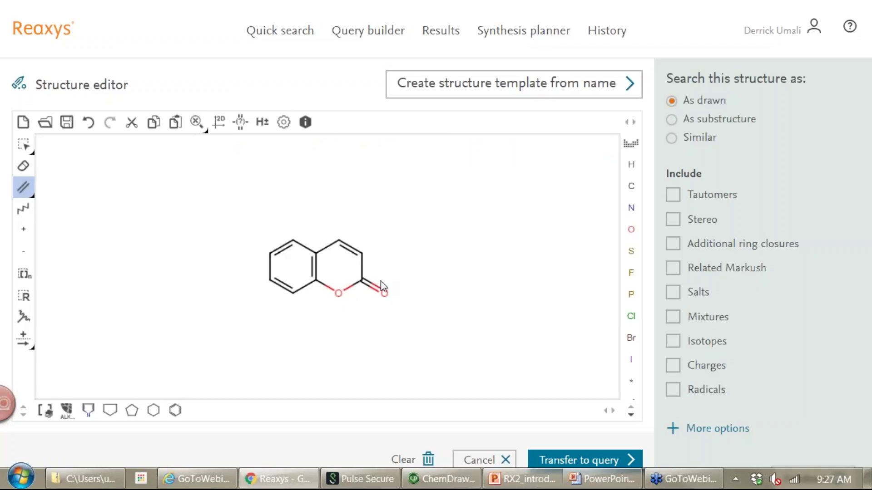
click(367, 282)
click(632, 230)
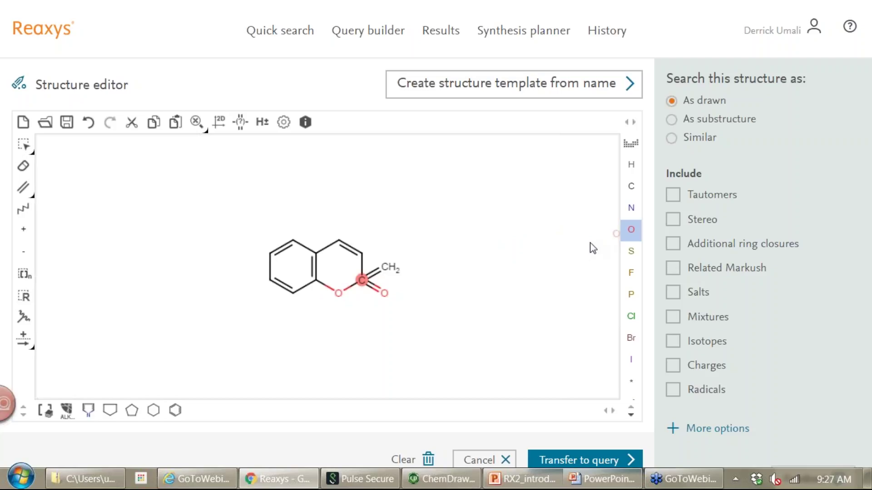
click(399, 268)
key(ctrl+z)
click(386, 268)
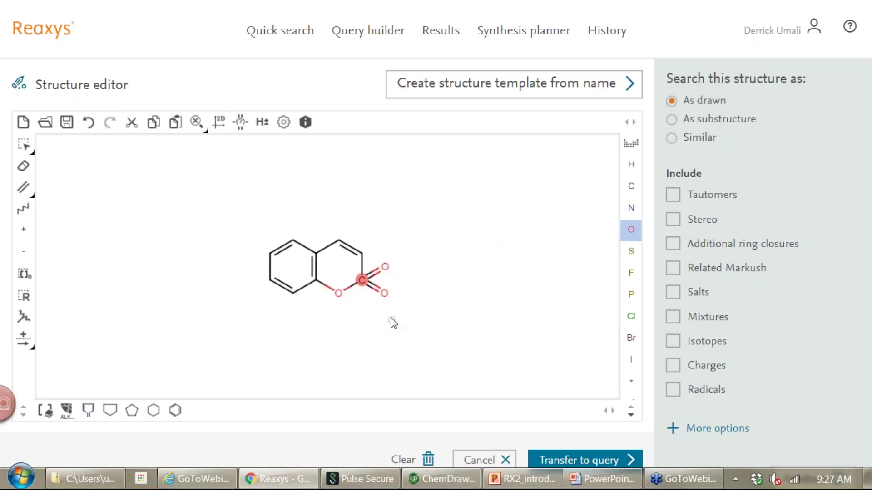
Step: Replace the ring carbon bearing the two double-bonded oxygens with sulfur
click(630, 253)
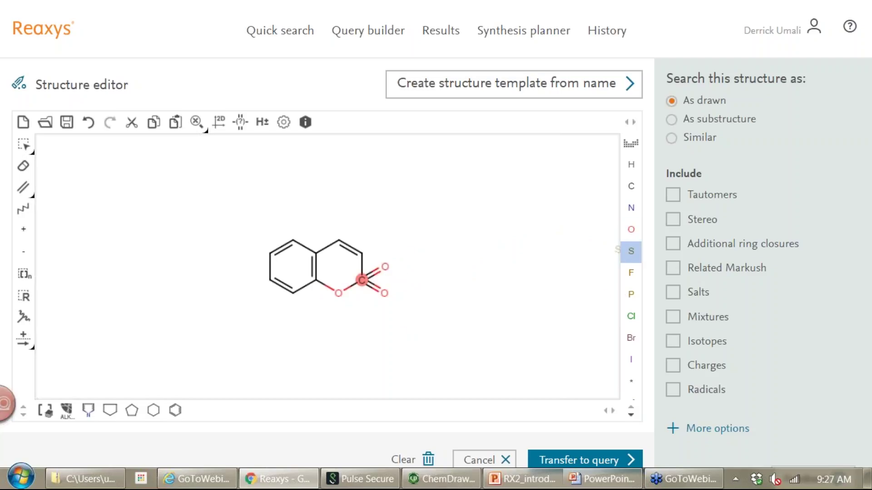
click(362, 281)
click(32, 154)
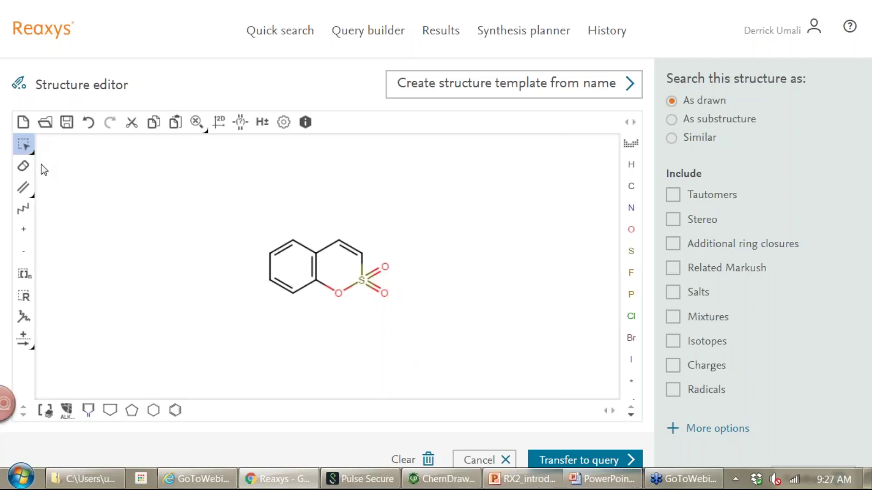
Step: Lasso-select the fused-ring skeleton without the sulfur and its double-bonded oxygens, and change the selected bonds to any-bond type
click(31, 154)
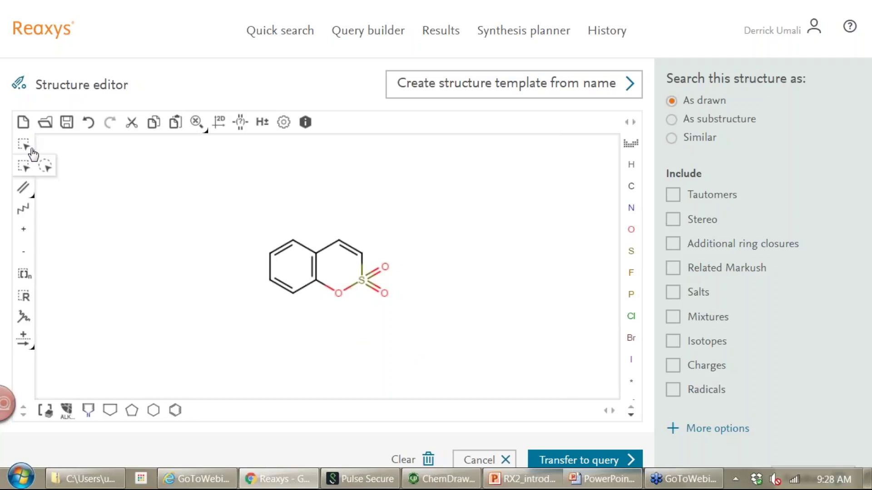
click(44, 165)
mouse_move(340, 285)
mouse_down()
mouse_move(292, 311)
mouse_move(242, 249)
mouse_move(279, 214)
mouse_move(385, 234)
mouse_move(340, 287)
mouse_up()
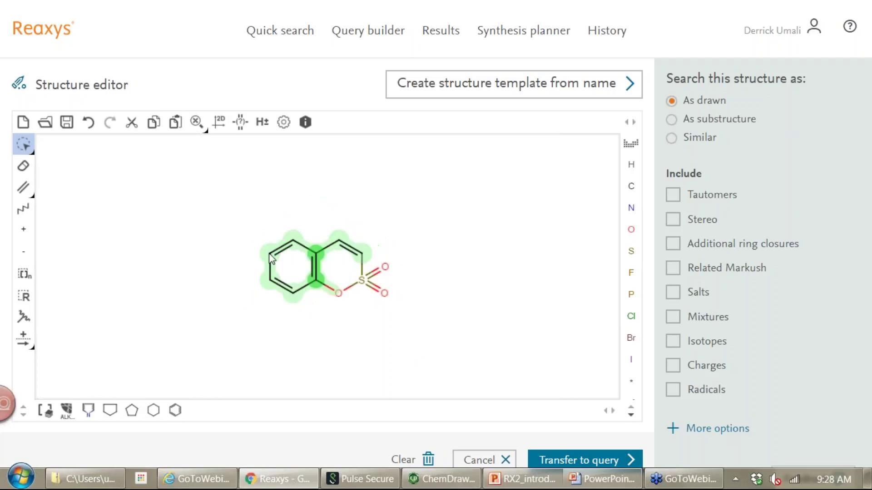
click(33, 195)
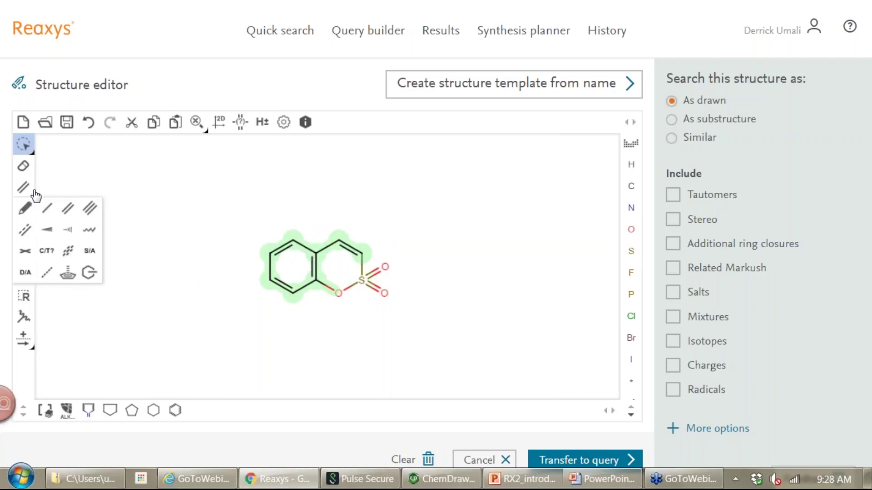
click(51, 274)
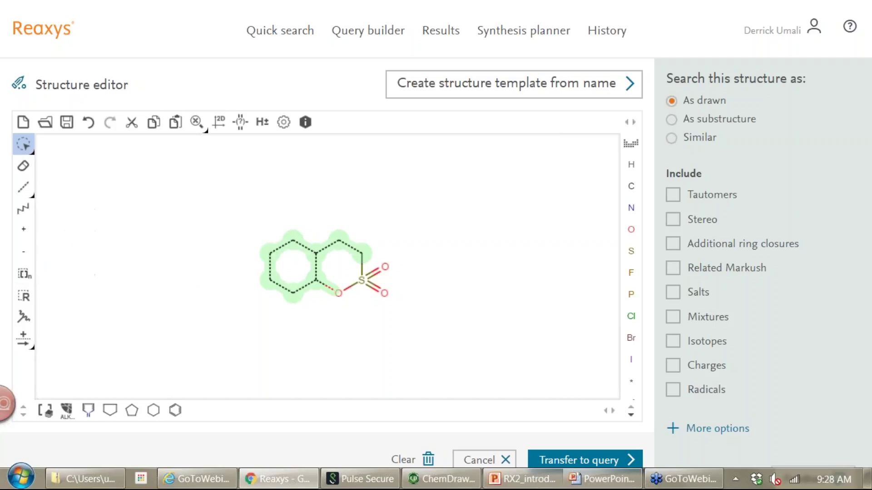
Step: Inspect the topology options in the bond properties of the selected ring bonds, leaving them unchanged
right_click(305, 249)
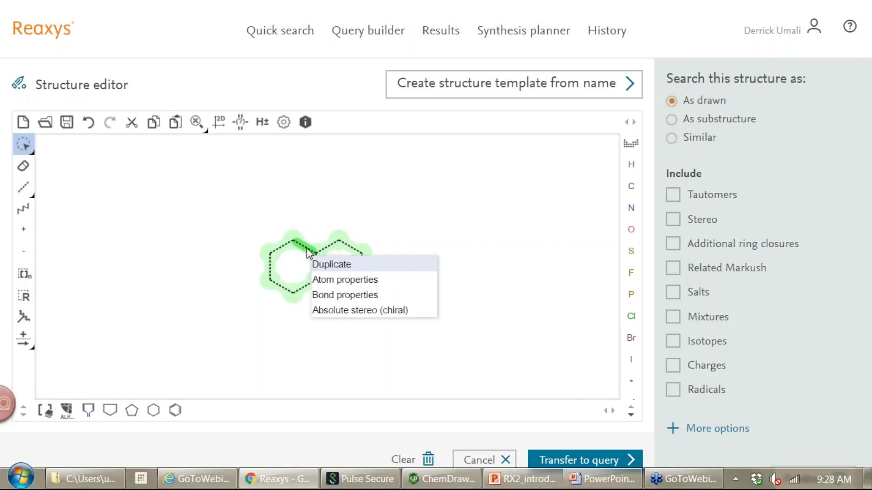
click(353, 296)
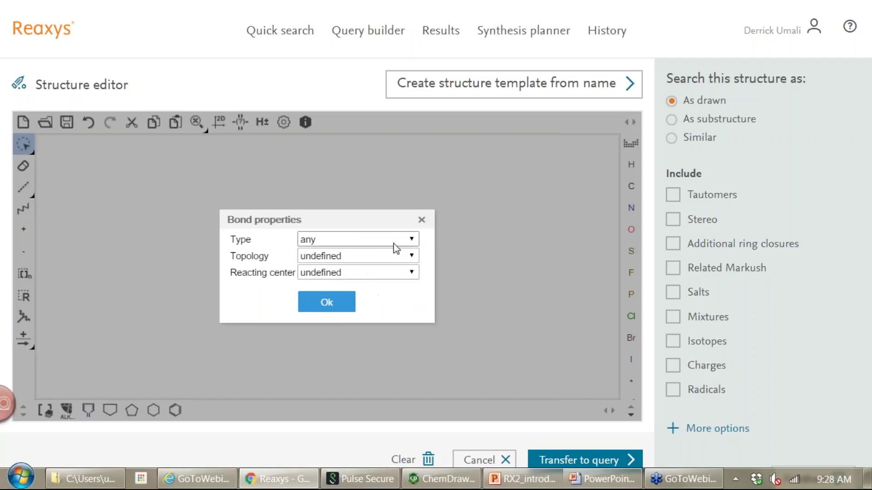
click(408, 257)
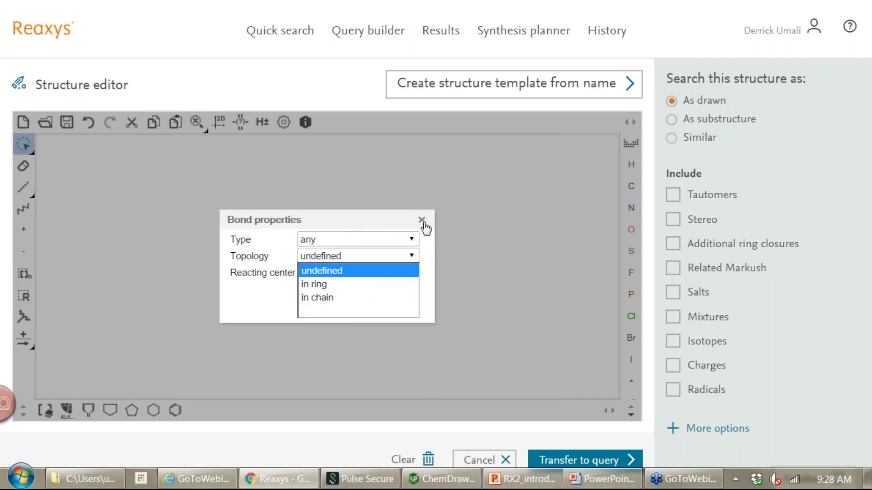
click(422, 220)
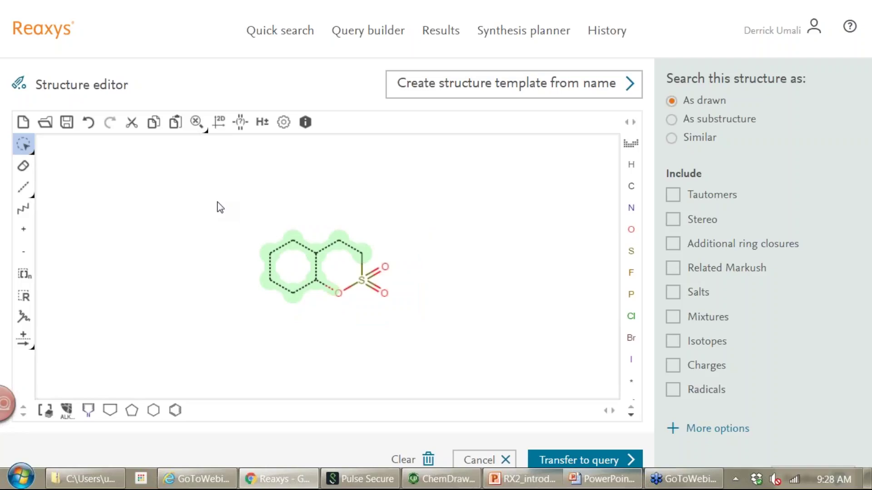
Step: Select the four non-fused carbons of the all-carbon ring and attach a position variation bond to them
mouse_move(239, 212)
mouse_down()
mouse_move(257, 310)
mouse_move(301, 330)
mouse_move(242, 212)
mouse_up()
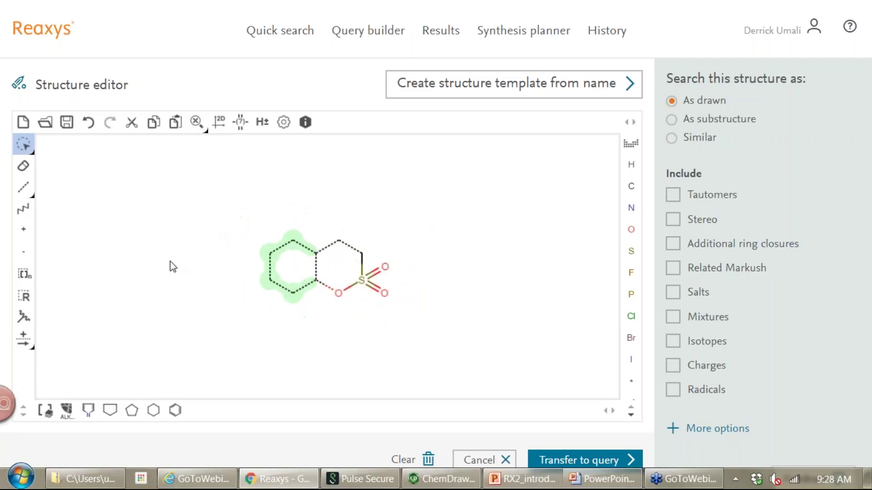
click(31, 196)
click(90, 276)
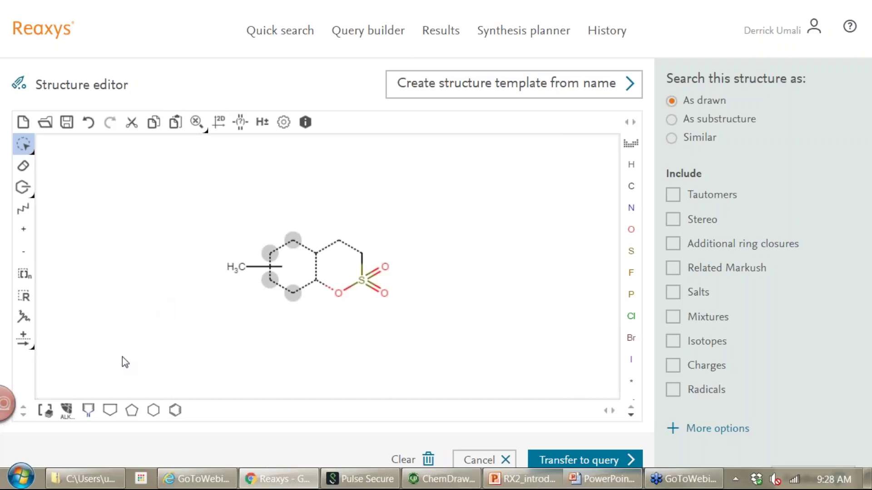
Step: Review the acyclic and cyclic Reaxys group generics, and replace the methyl on the position variation bond with generic group G
click(67, 411)
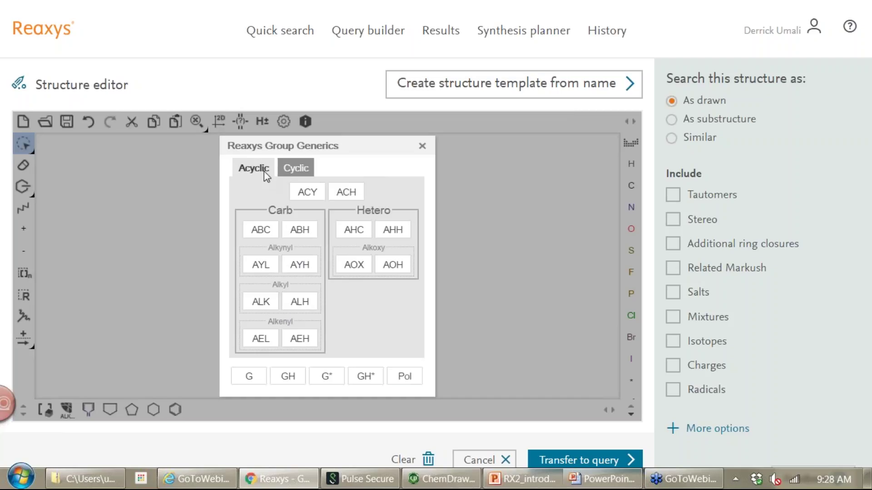
click(302, 169)
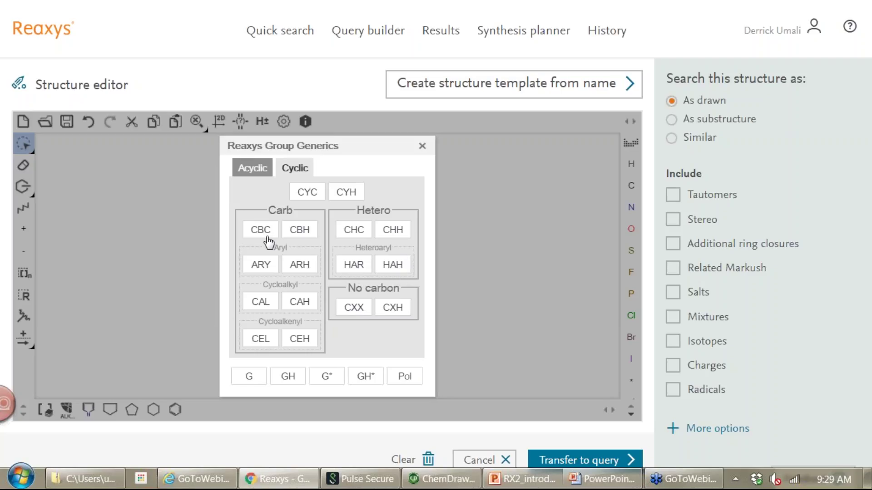
click(252, 169)
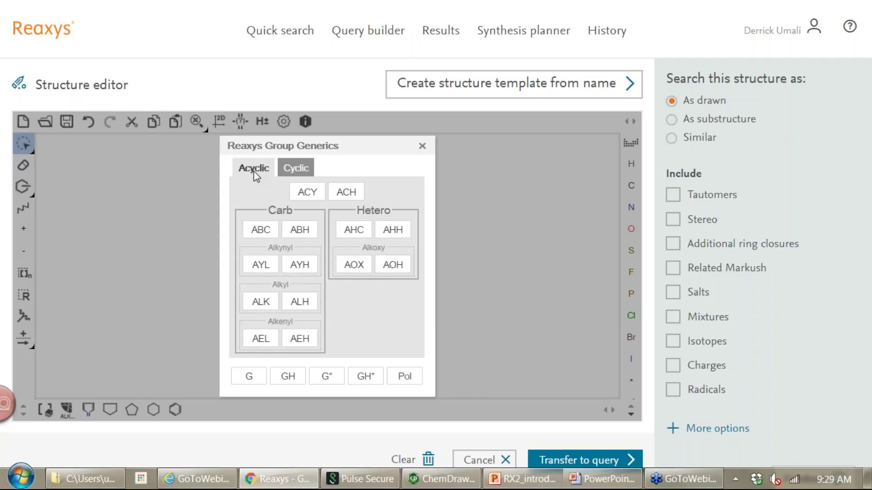
click(249, 377)
click(239, 266)
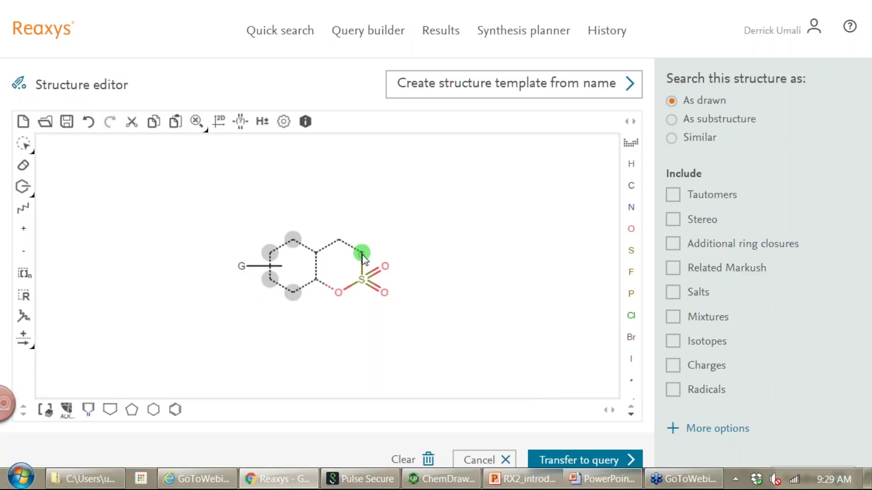
Step: Apply the .s+ atom query property to the two unfused carbons in the sulfur-containing ring, raising each substitution count to s6
click(255, 160)
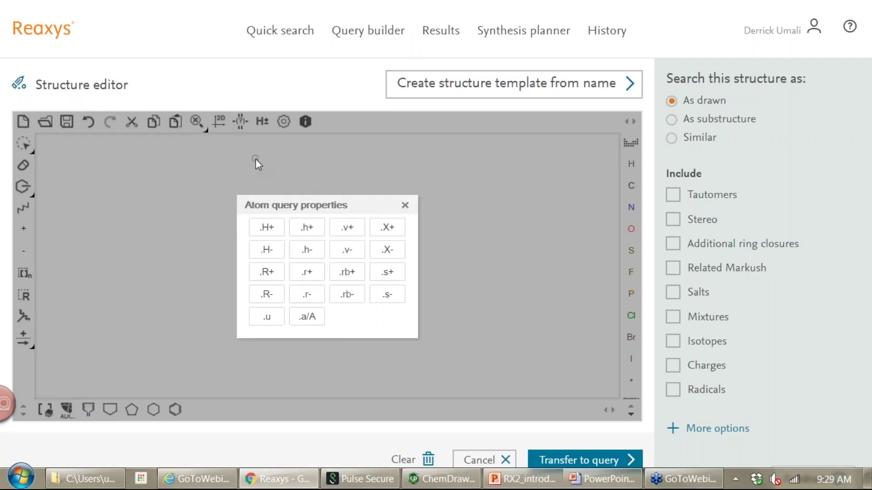
click(392, 274)
click(344, 243)
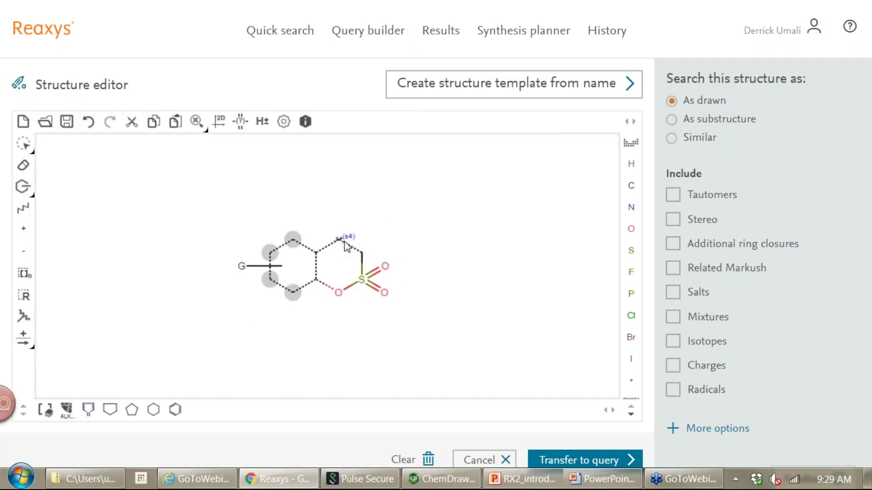
click(344, 242)
click(362, 253)
Step: Transfer the structure to the query, run the search as drawn and view the matching substances
click(602, 463)
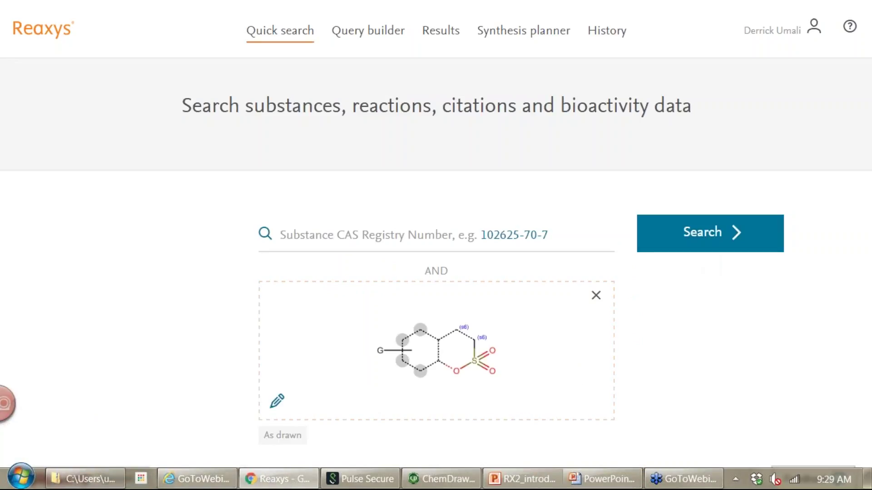
click(710, 237)
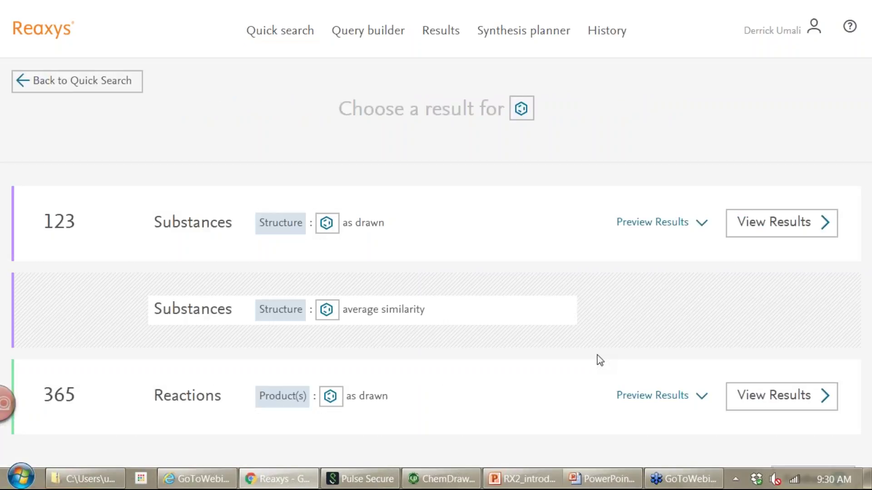
click(781, 228)
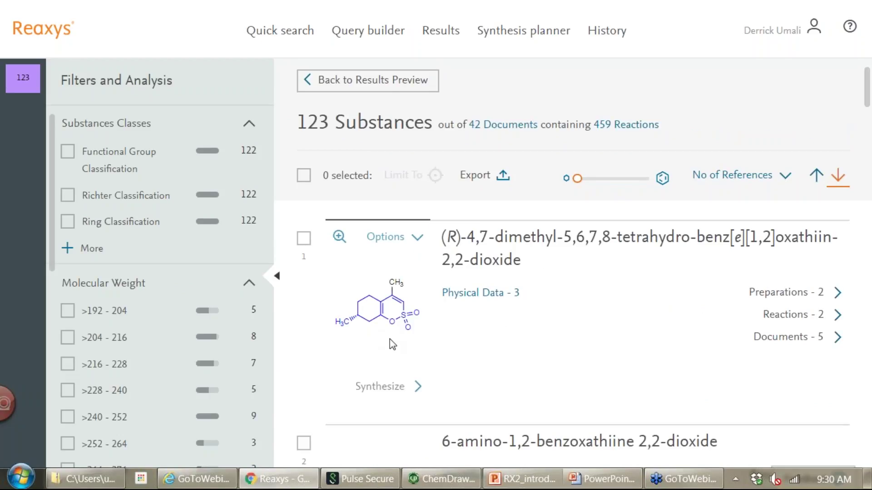
Step: Examine the structures in the substance results and select the Functional Group Classification filter under substance classes
scroll(389, 339, down, 2)
scroll(375, 387, down, 2)
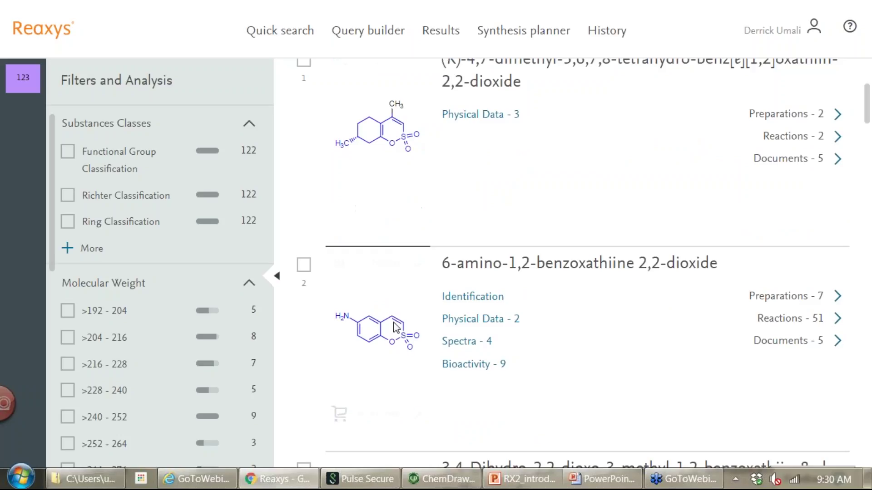
scroll(409, 350, down, 4)
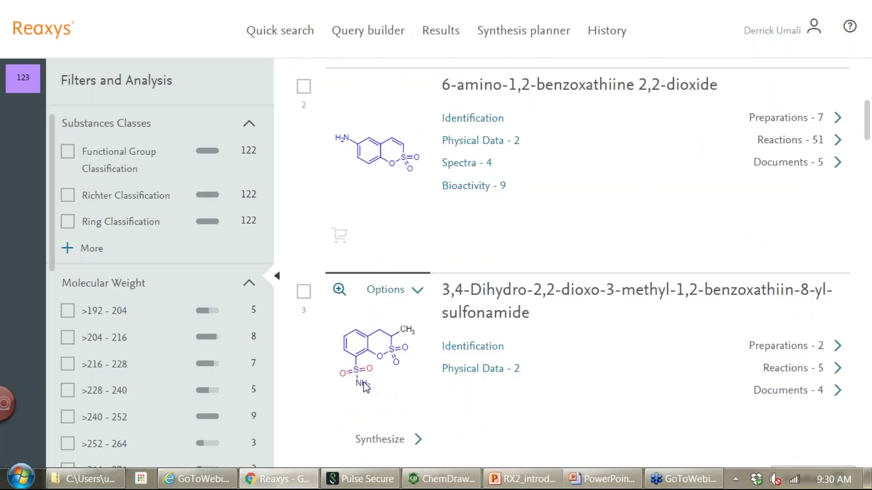
scroll(403, 402, down, 2)
scroll(425, 387, down, 4)
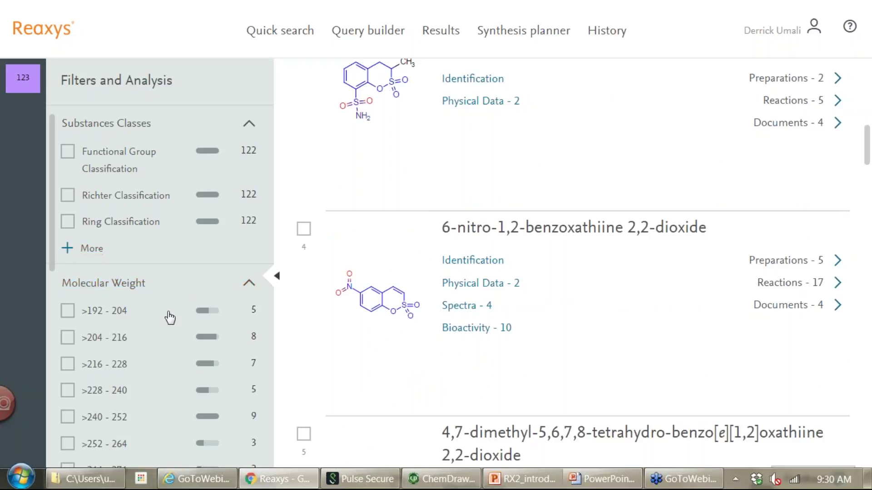
scroll(175, 346, down, 1)
scroll(175, 346, up, 1)
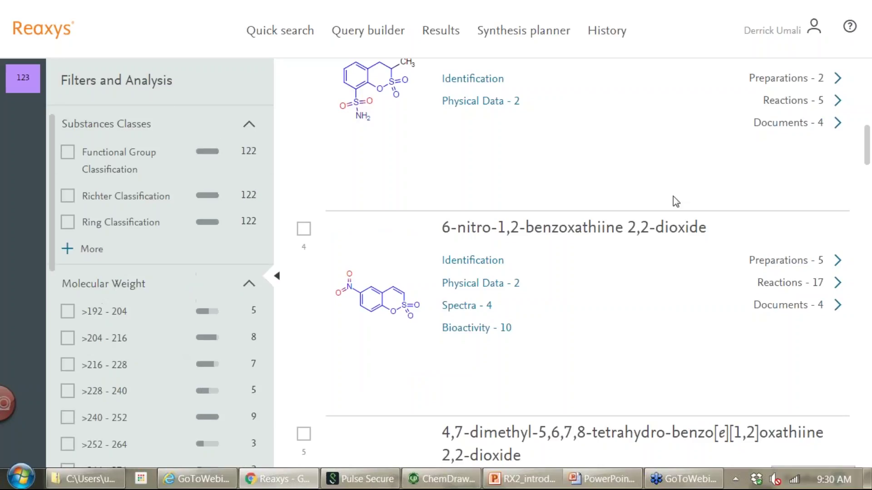
scroll(610, 246, up, 12)
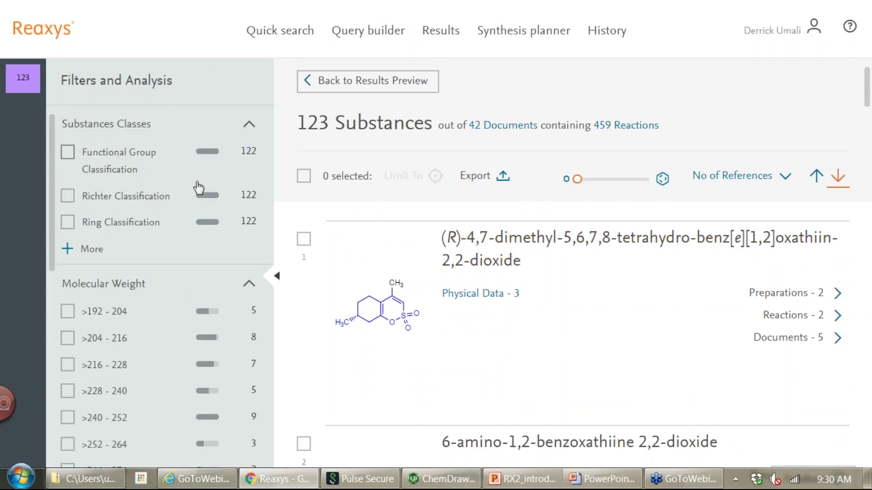
click(113, 162)
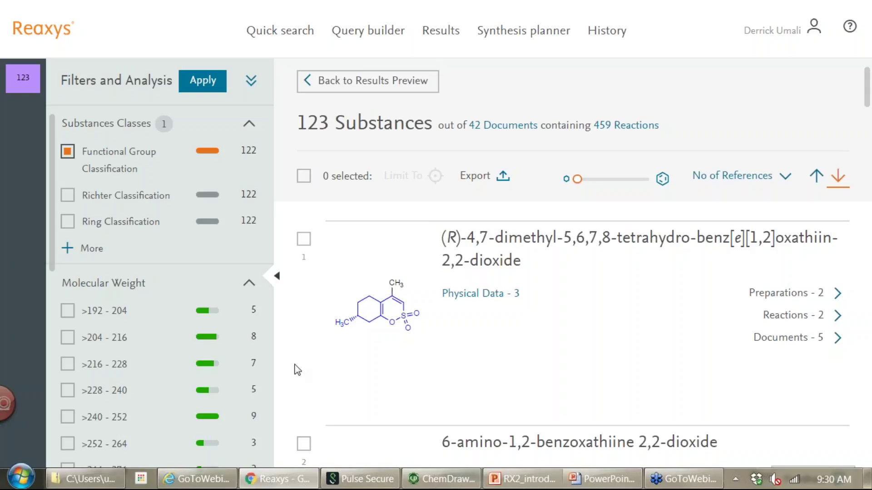
Step: Switch to the PowerPoint slide show and go to the "What we learned" slide
click(602, 479)
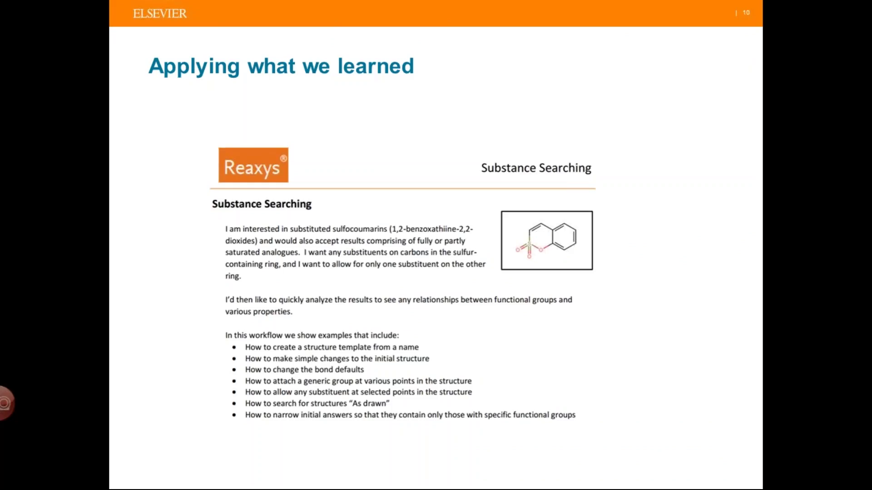
click(426, 248)
click(423, 249)
key(Left)
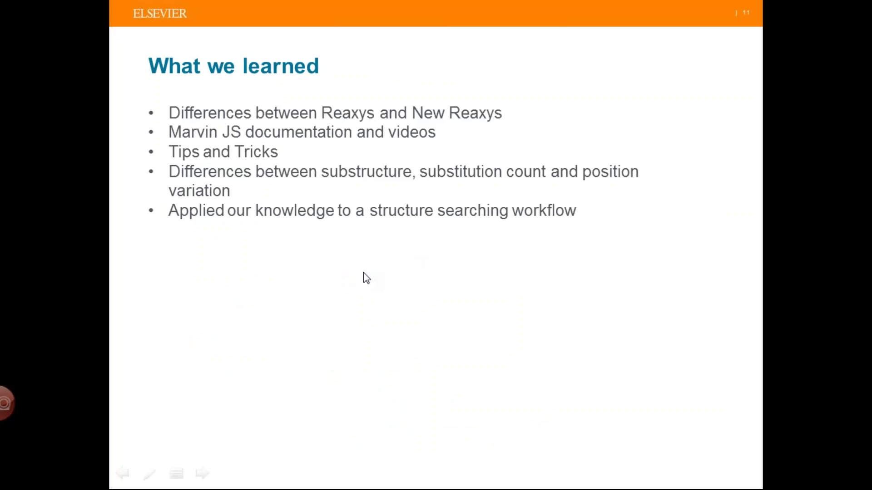
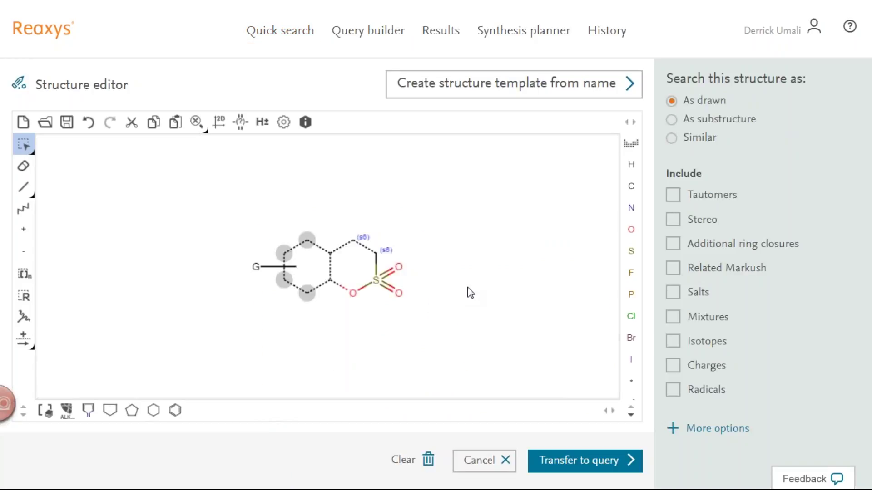
Step: Apply the .s+ query property to the sulfur-ring carbon next to the ring fusion, cycling its substitution count to s2 and s4
key(period)
key(Escape)
text(.s+)
click(357, 248)
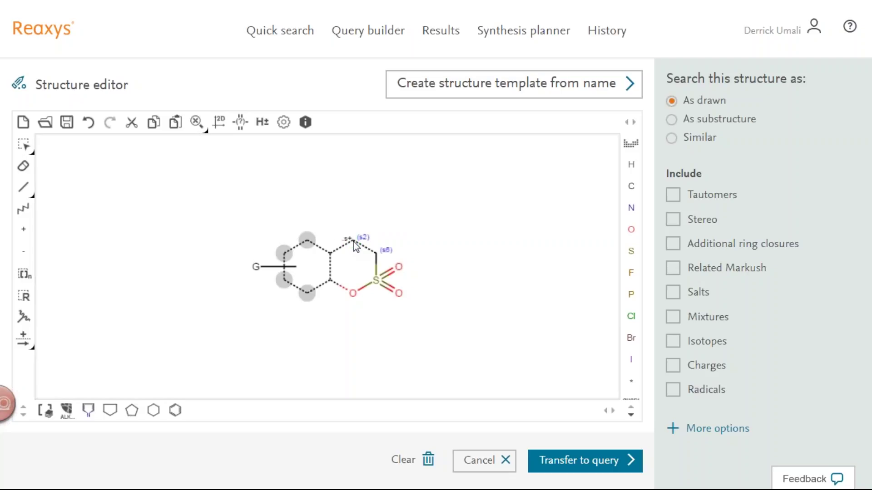
right_click(354, 241)
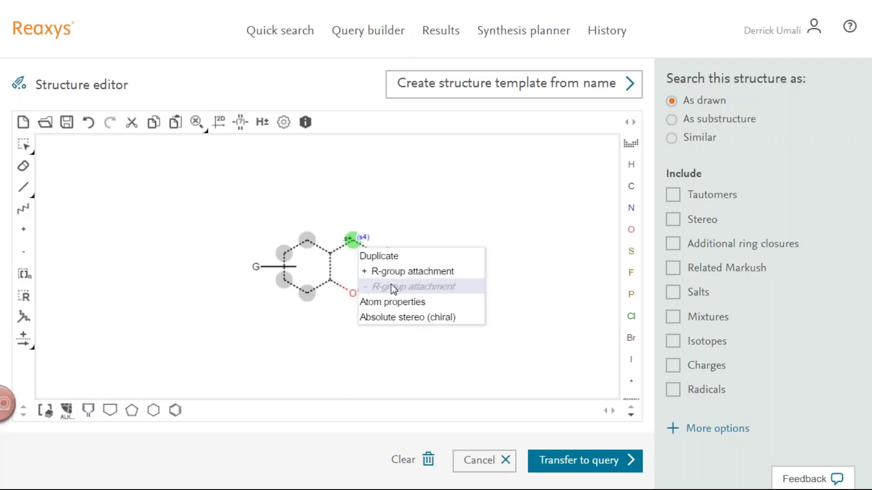
key(Escape)
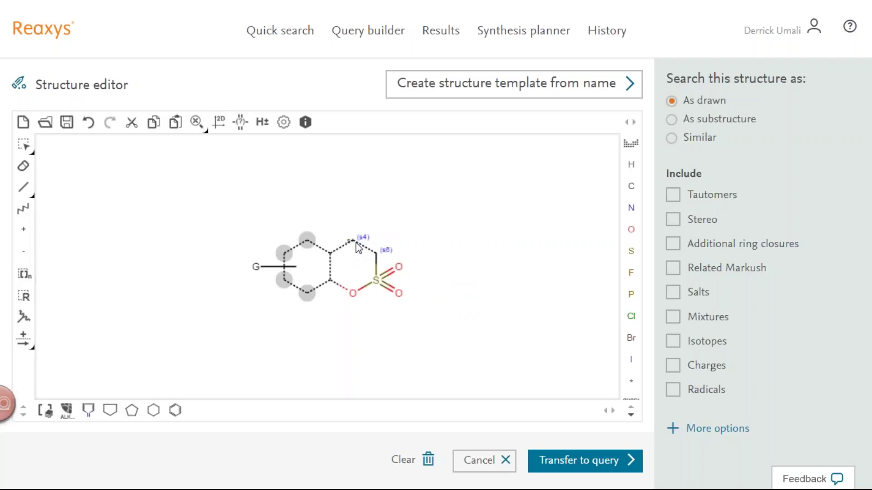
Step: Inspect the Substitutions setting in the advanced atom properties of the carbon next to the ring fusion
right_click(358, 247)
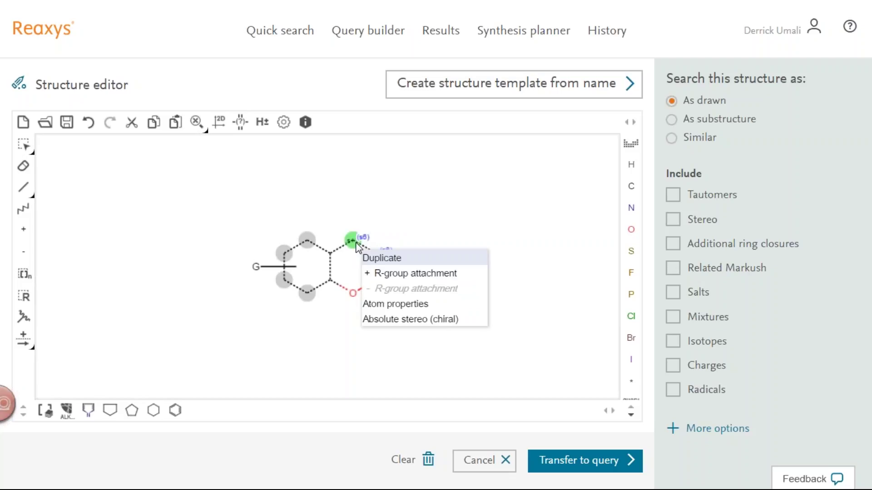
click(394, 307)
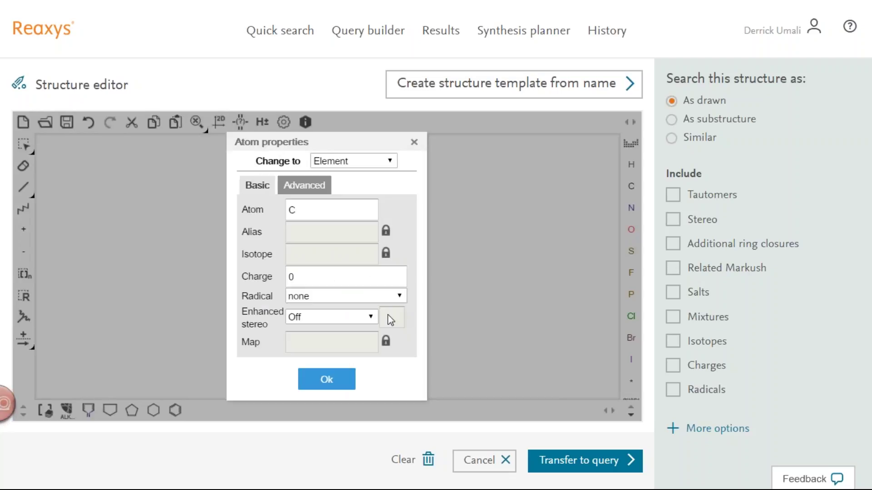
click(311, 193)
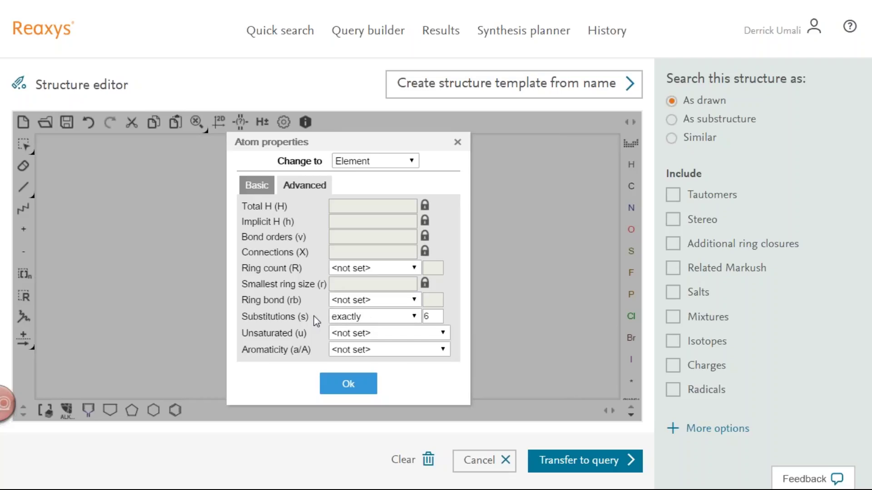
double_click(432, 316)
click(369, 389)
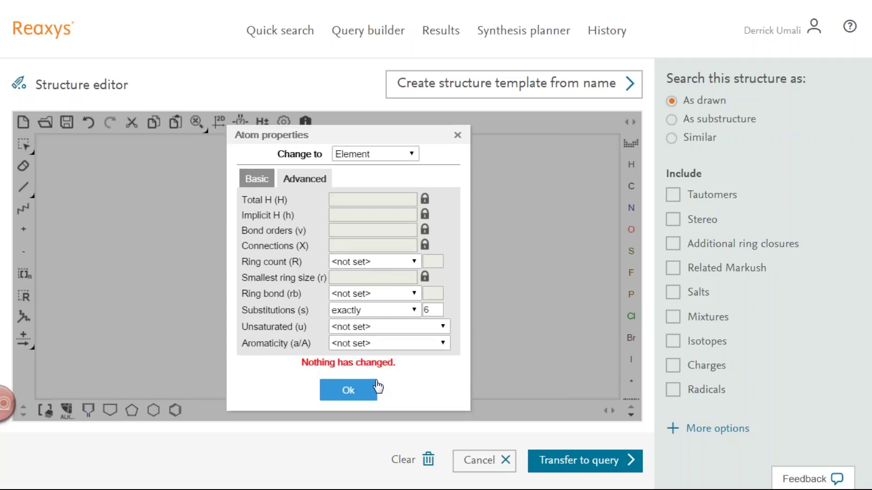
click(458, 135)
Step: Remove the substitution counts from the two sulfur-ring carbons by replacing them with plain carbon atoms
click(353, 239)
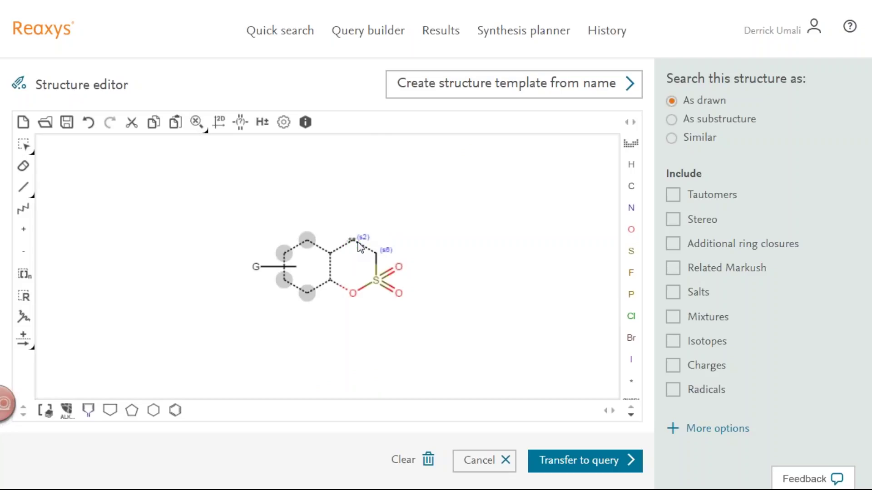
click(358, 242)
click(633, 189)
click(353, 241)
click(374, 252)
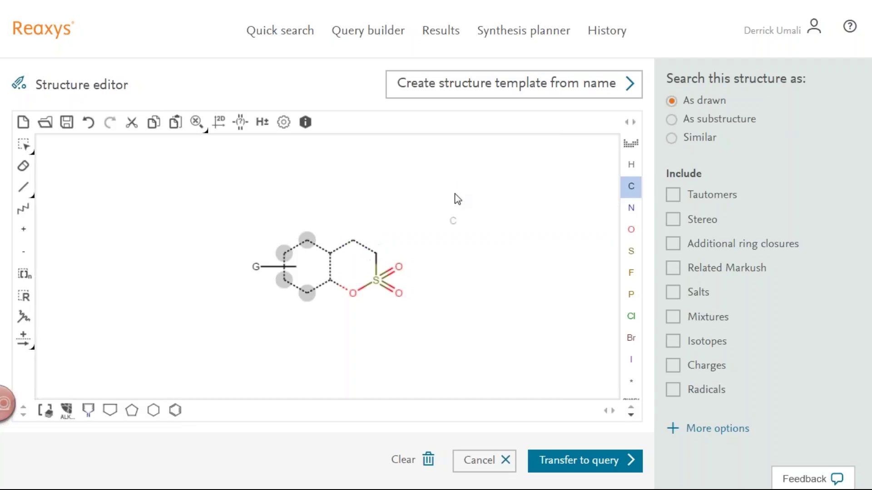
Step: Place a separate carbon atom in the empty area above the sulfur-containing ring
click(264, 123)
right_click(356, 246)
click(456, 213)
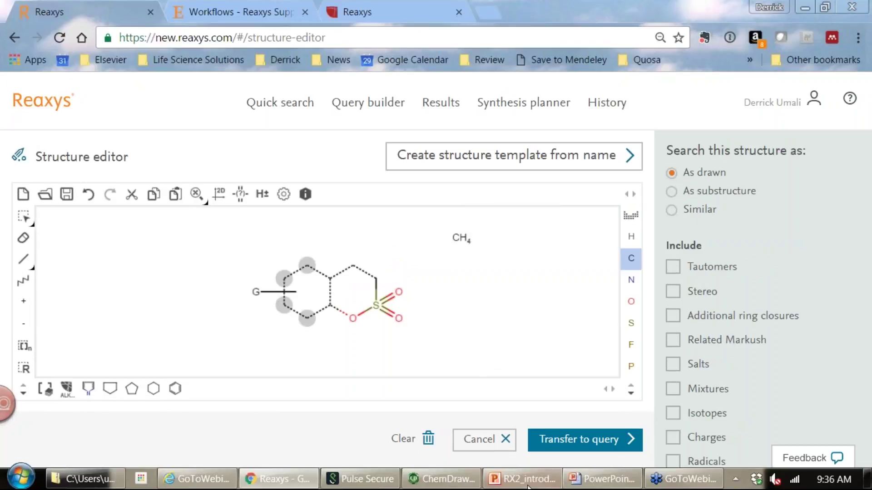
Step: Switch to the RX2_introduction_customers_102016.pptx presentation in PowerPoint
click(620, 484)
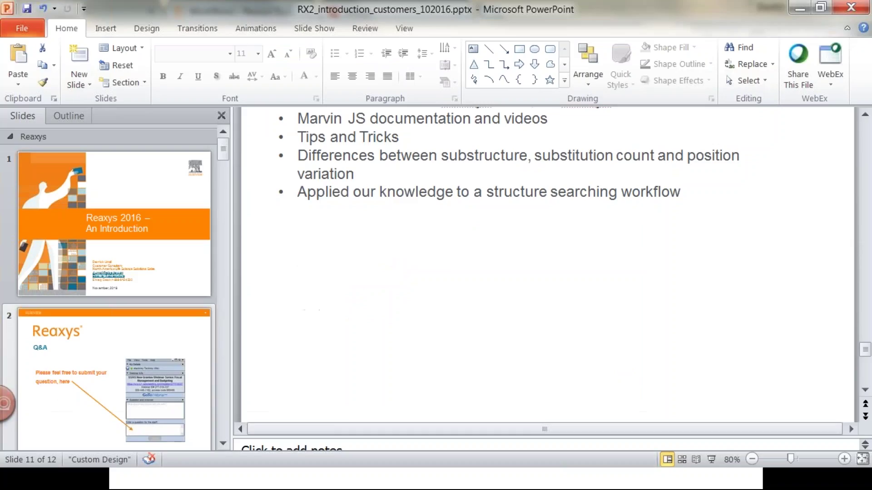